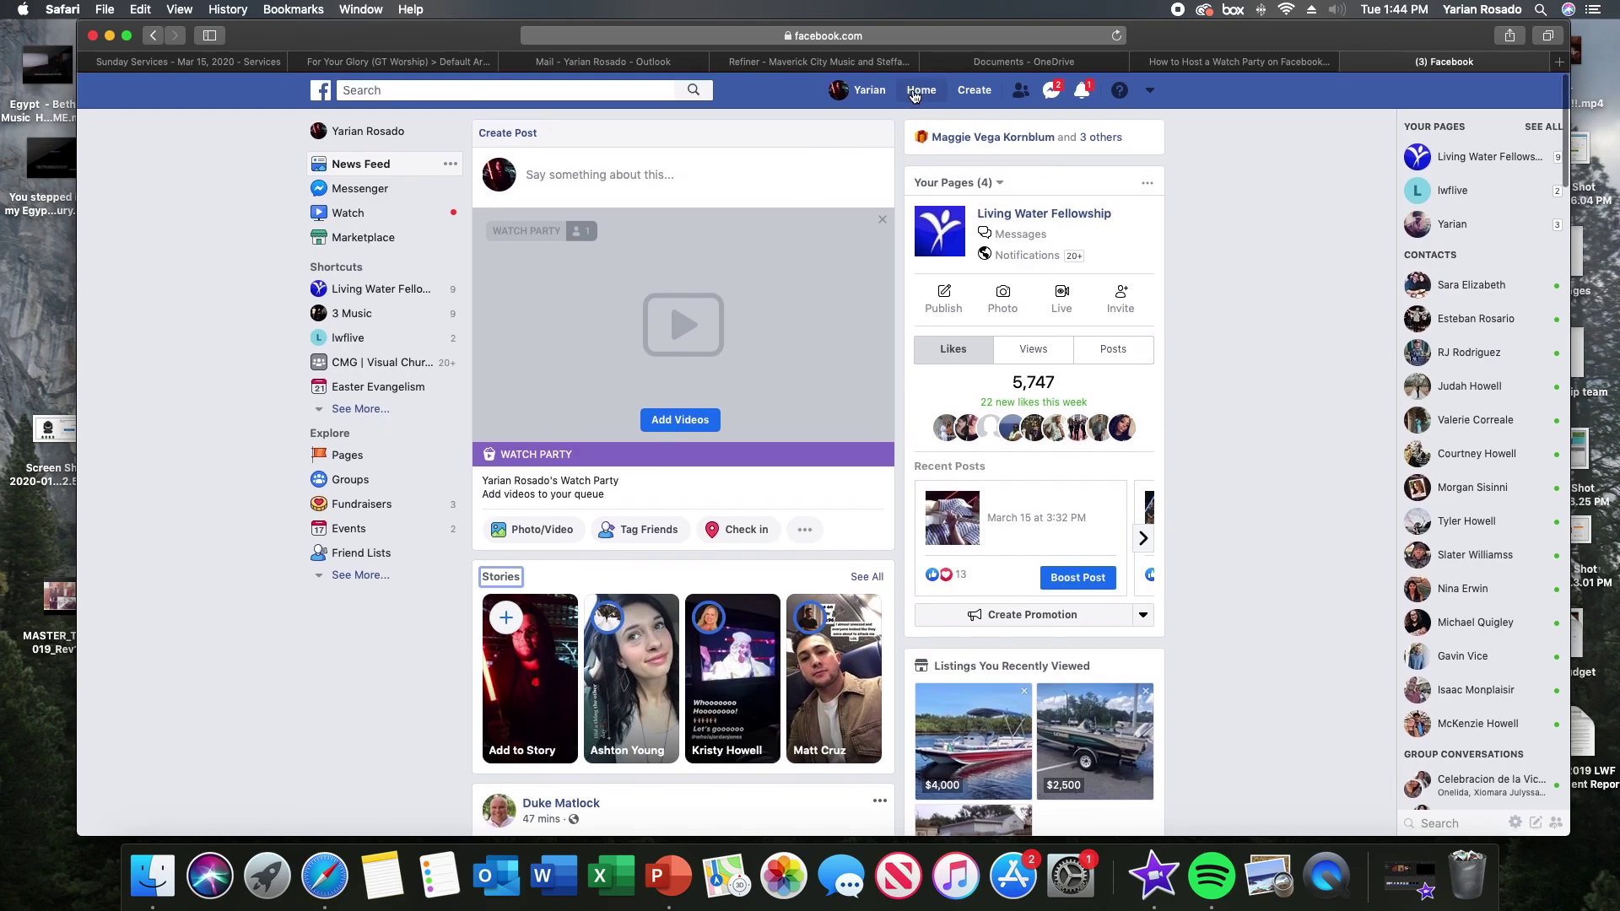
# Go back to the News Feed home page, leaving the empty Watch Party draft.
pyautogui.click(914, 93)
# Discard the old draft and start a new Friends-only post as a Watch Party.
pyautogui.click(943, 383)
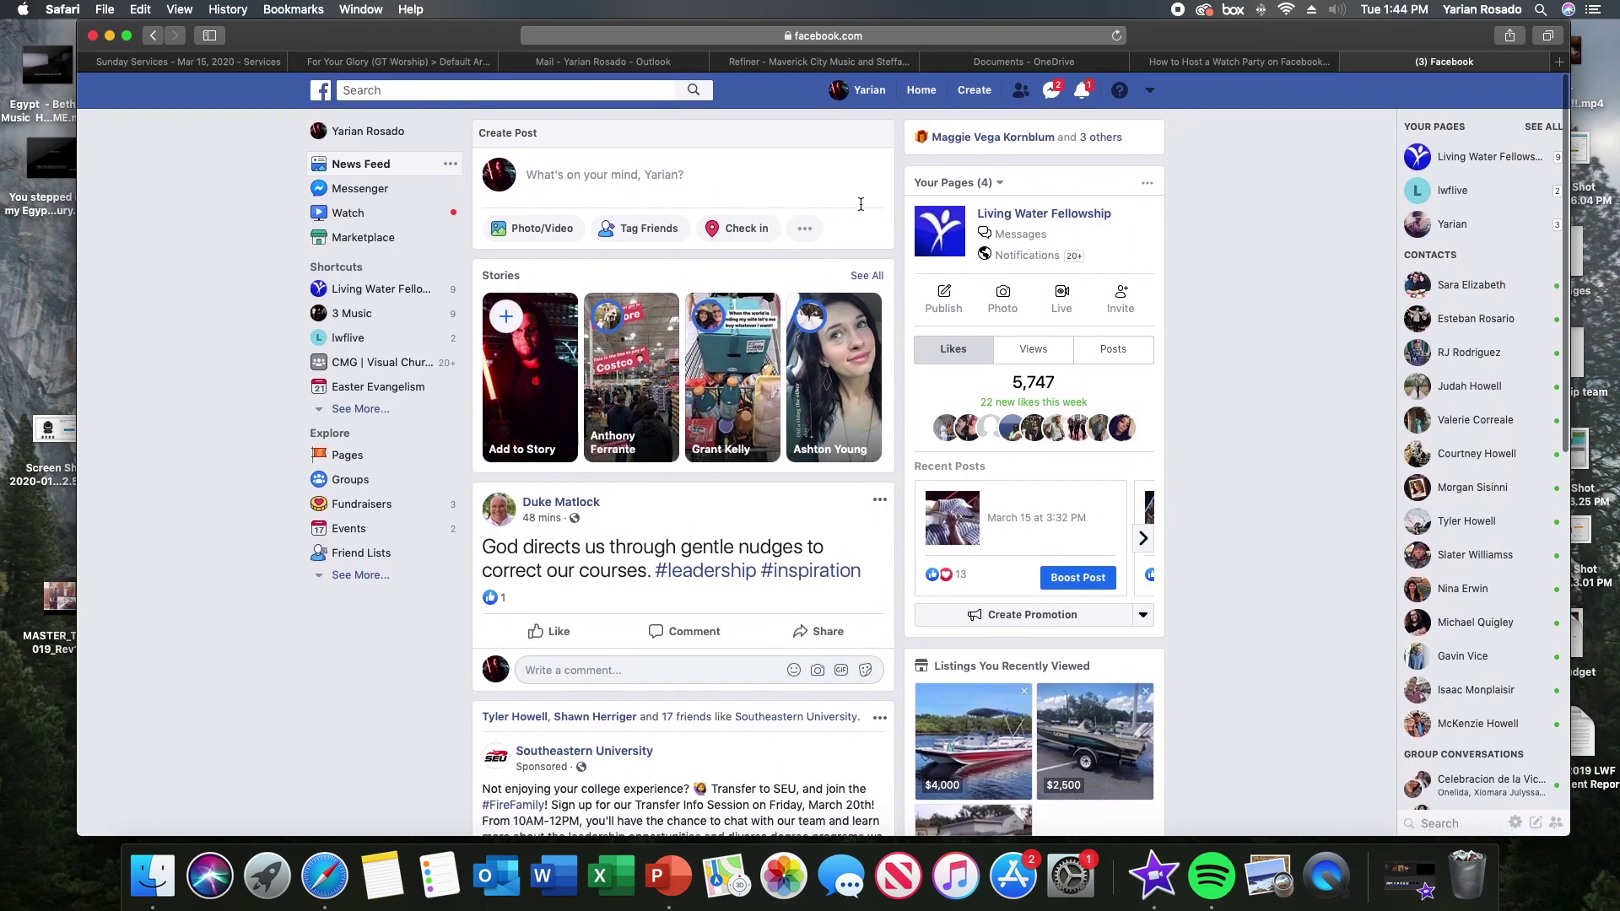
pyautogui.click(806, 230)
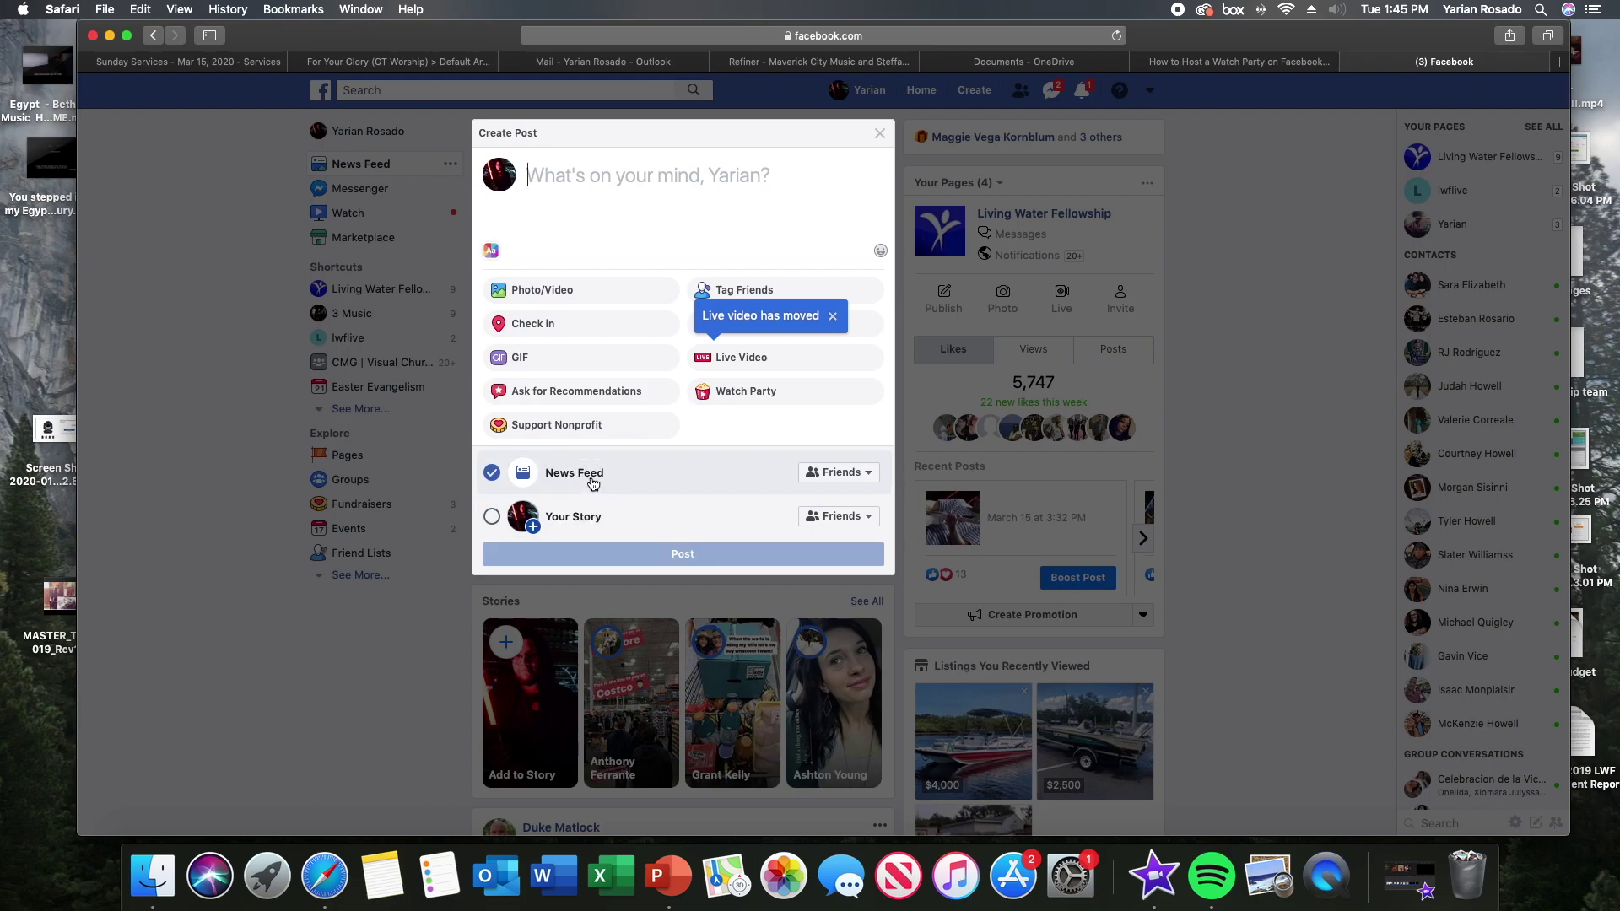
pyautogui.click(832, 474)
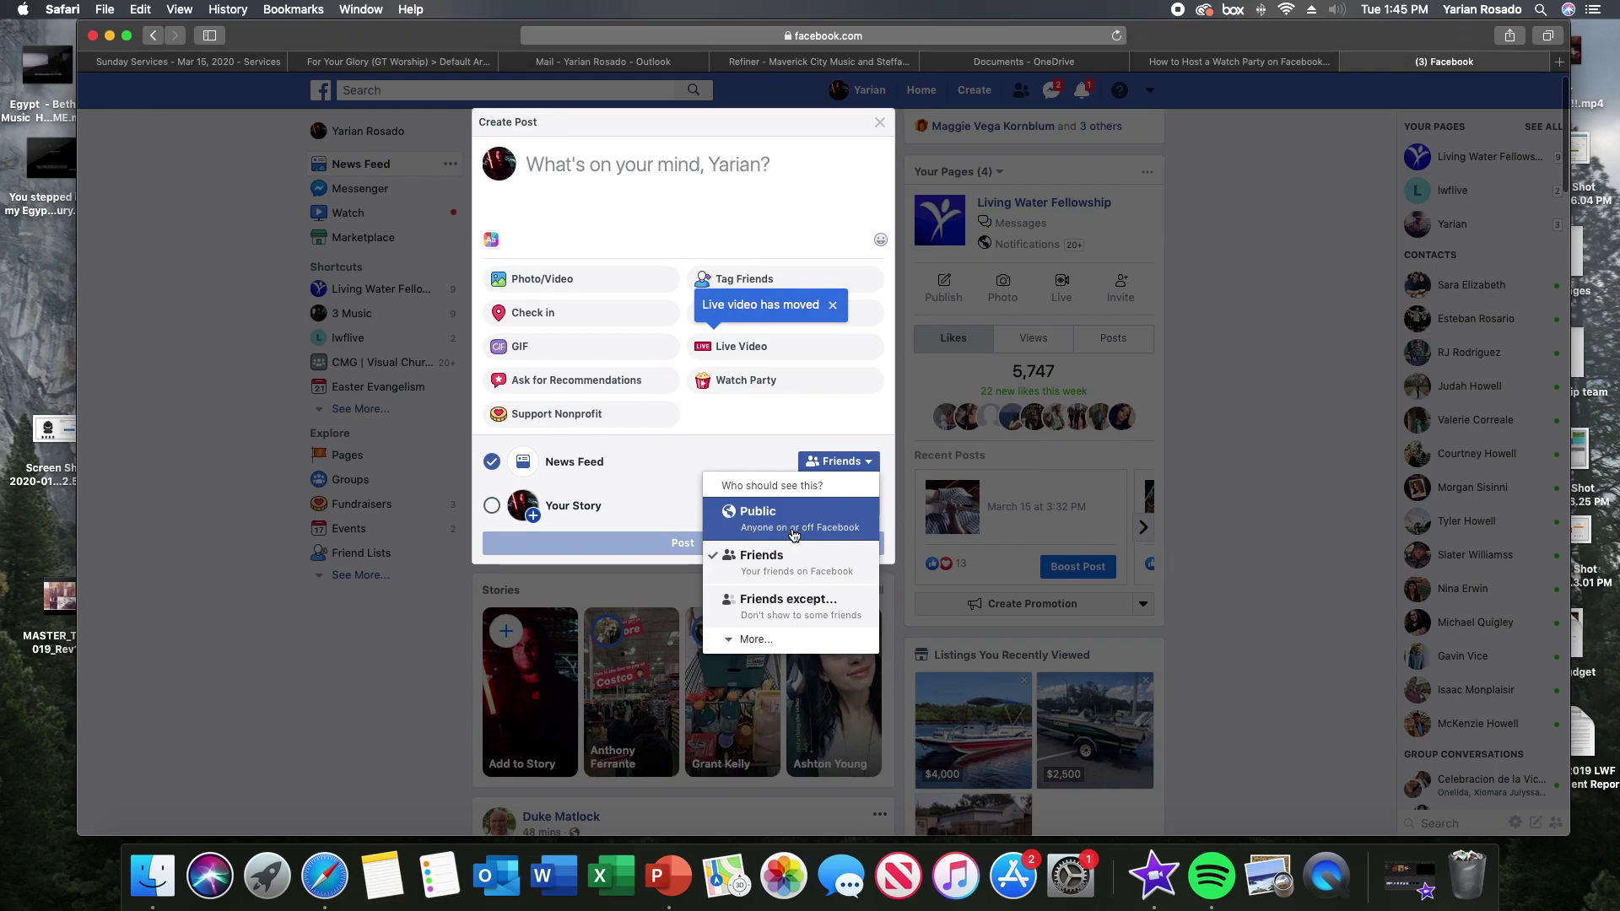
pyautogui.click(793, 534)
pyautogui.click(819, 473)
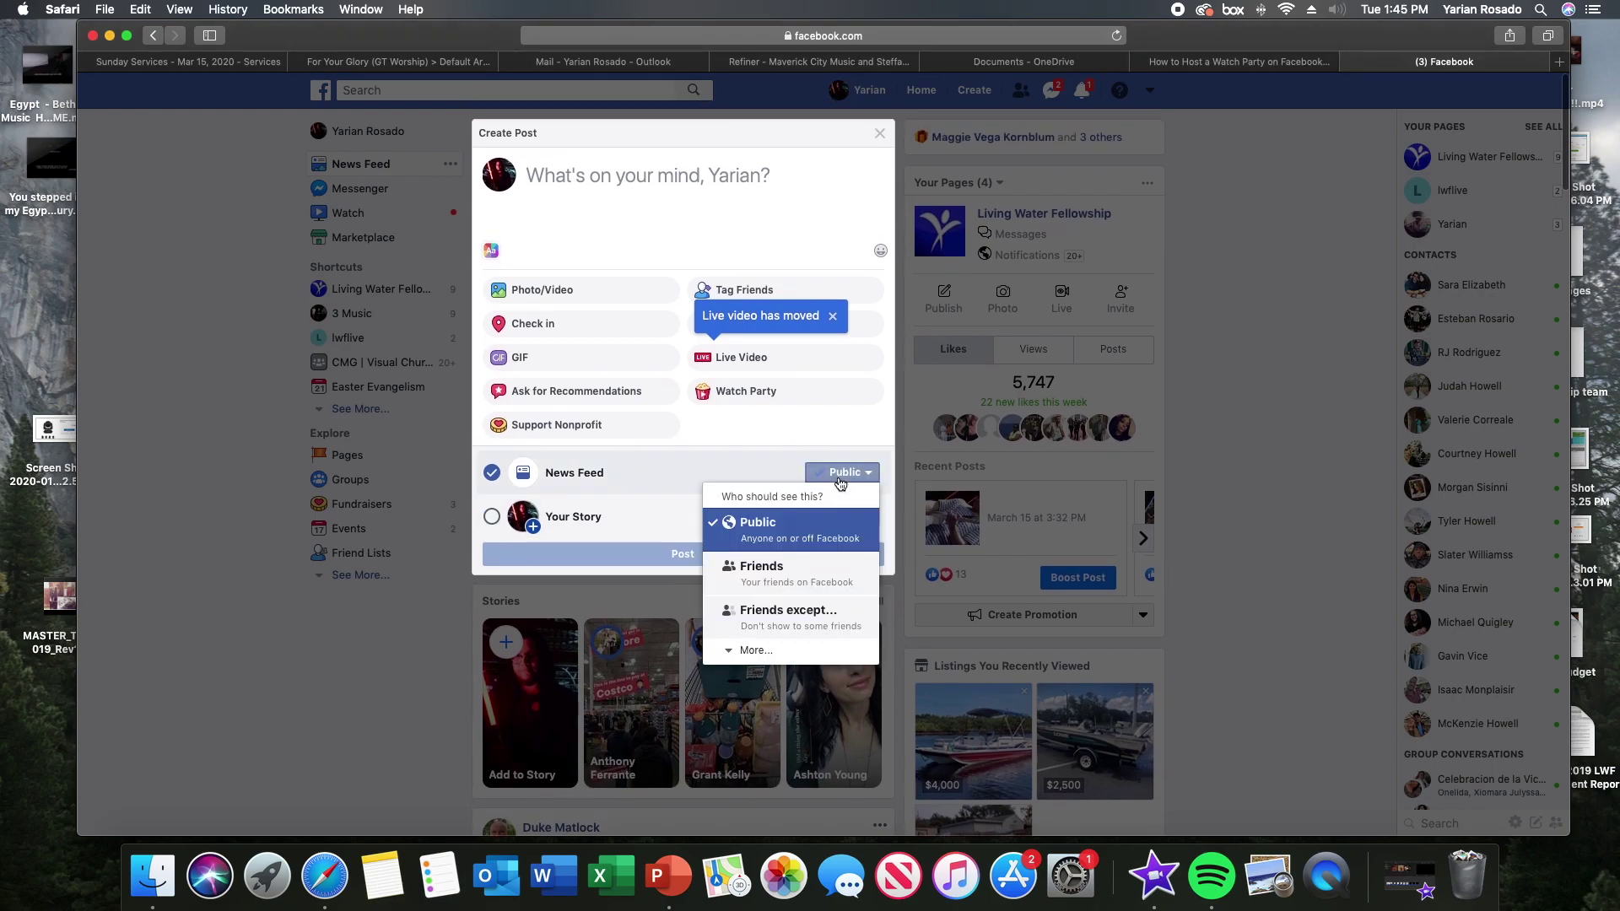
pyautogui.click(818, 581)
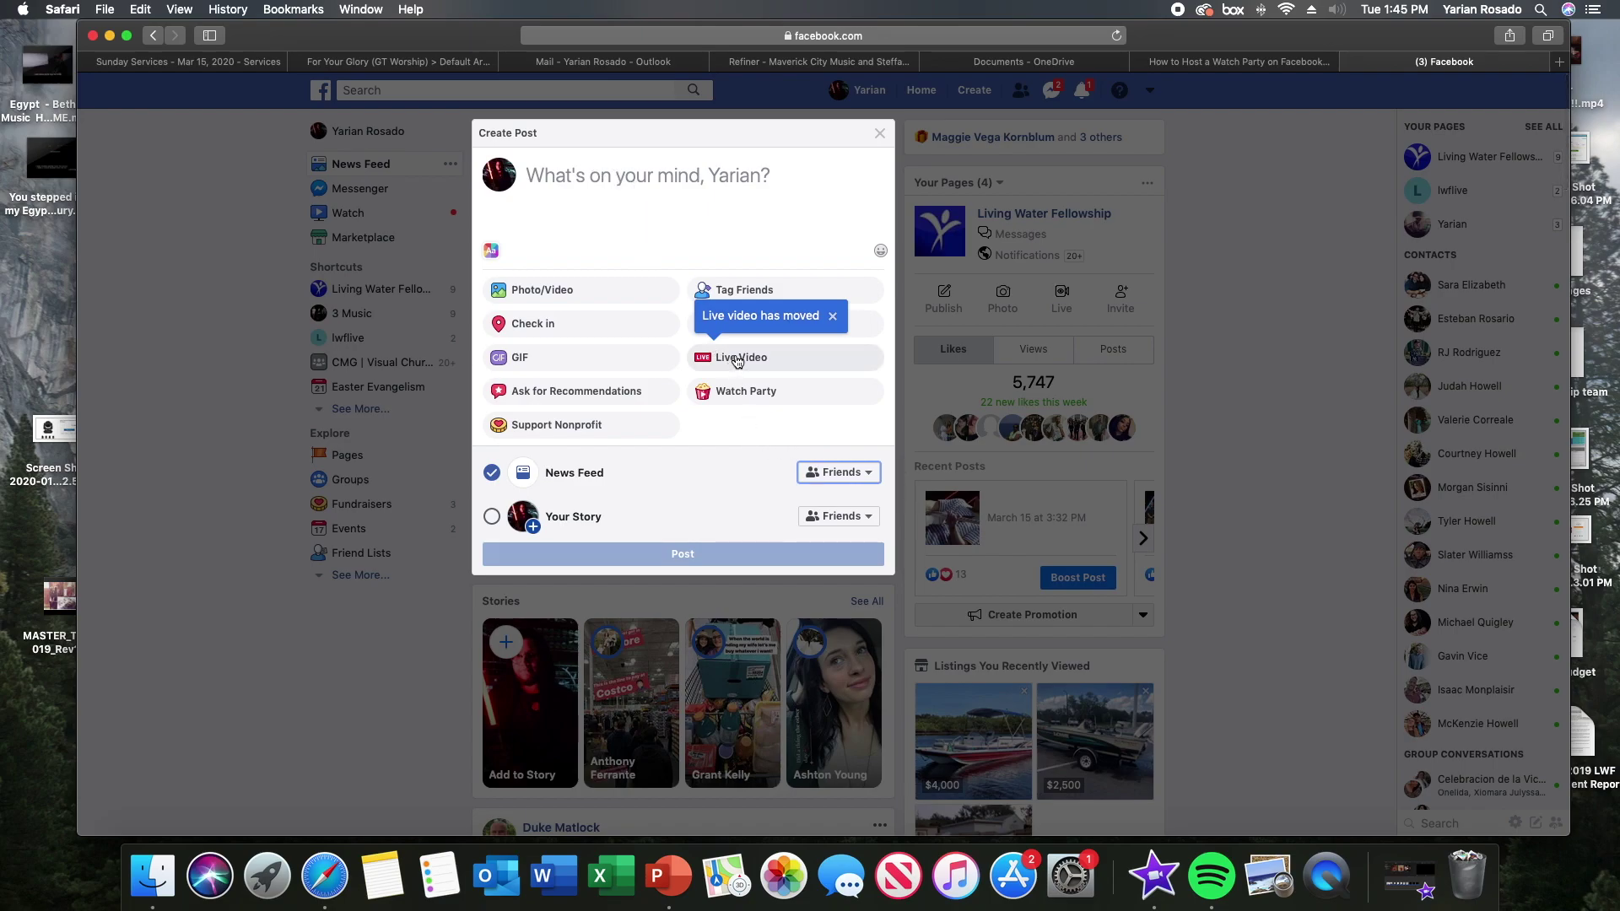
pyautogui.click(749, 393)
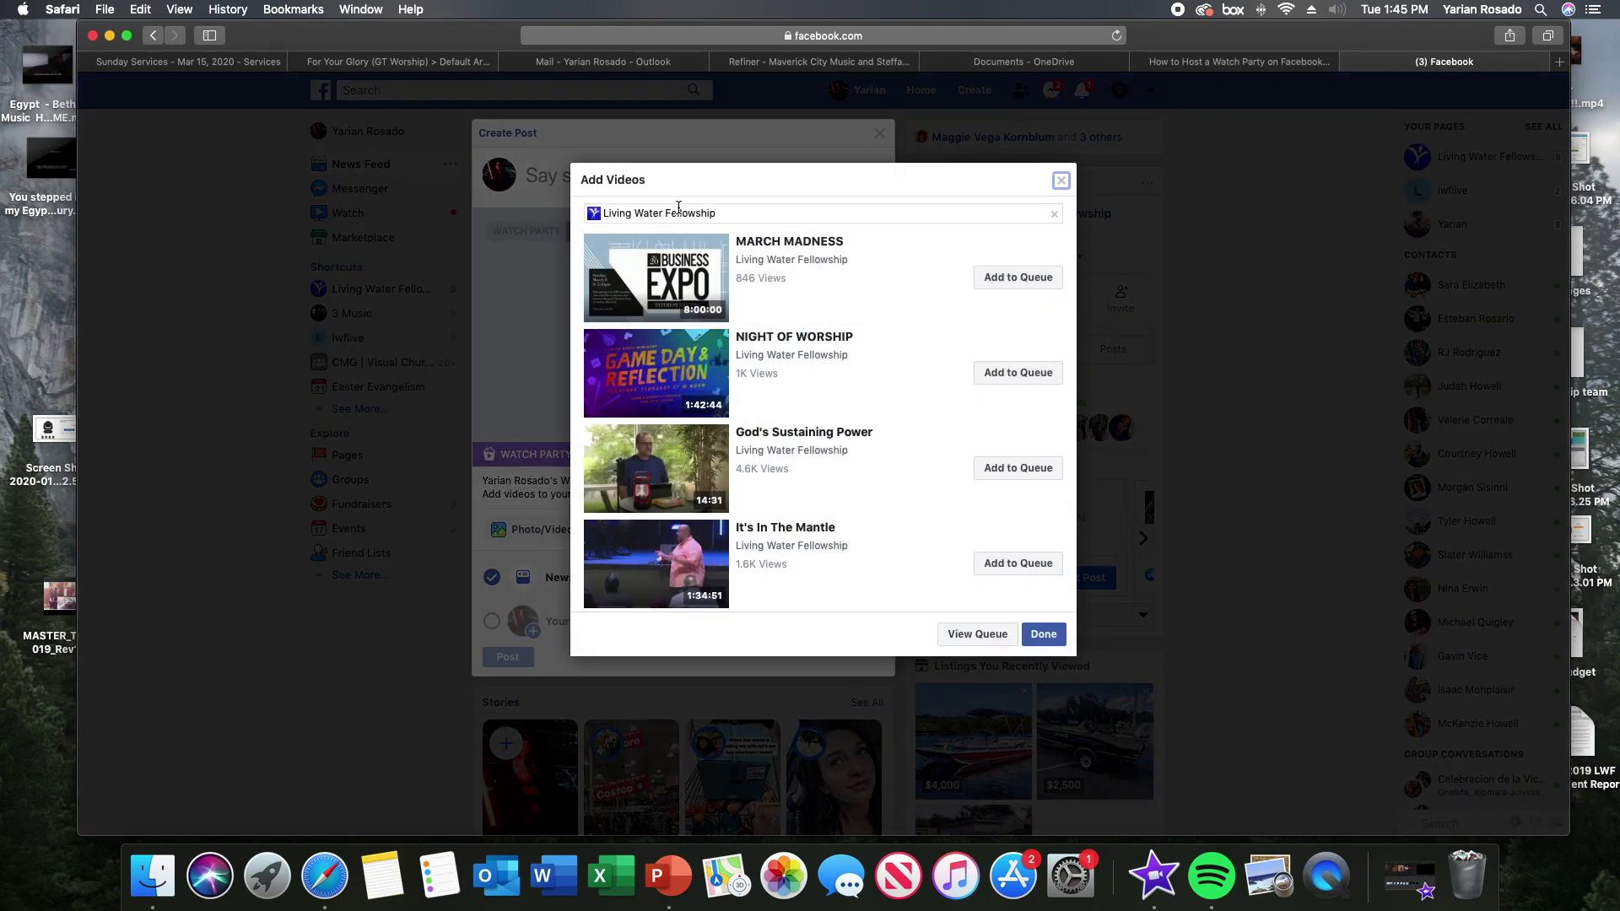
# Find the Living Water Fellowship page and queue its NIGHT OF WORSHIP video.
pyautogui.click(1061, 180)
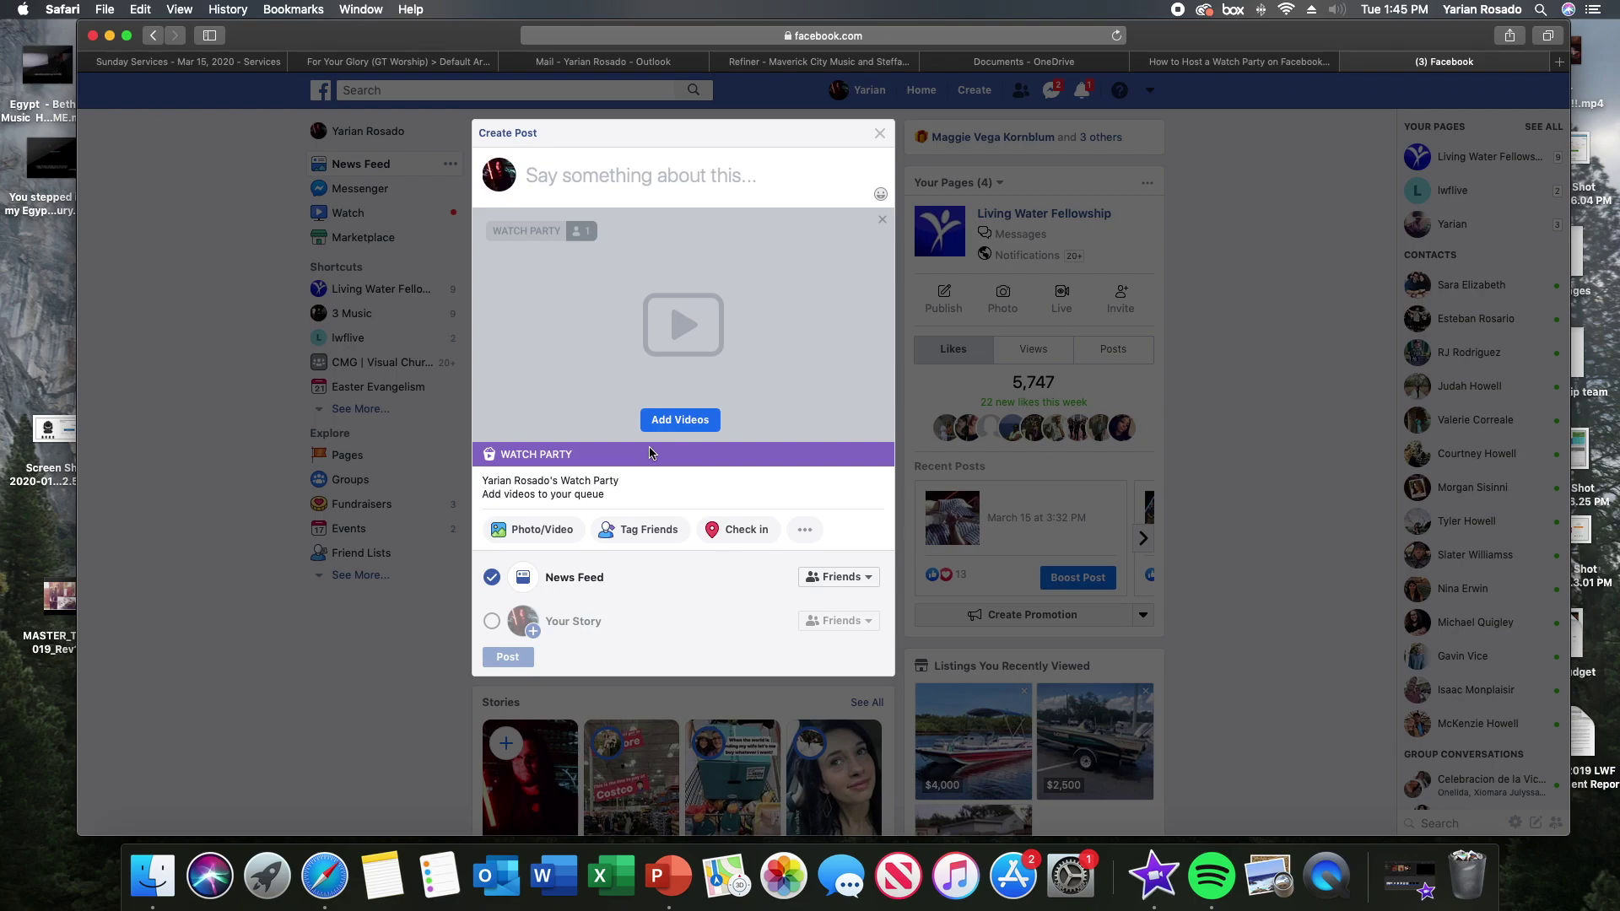
pyautogui.click(681, 420)
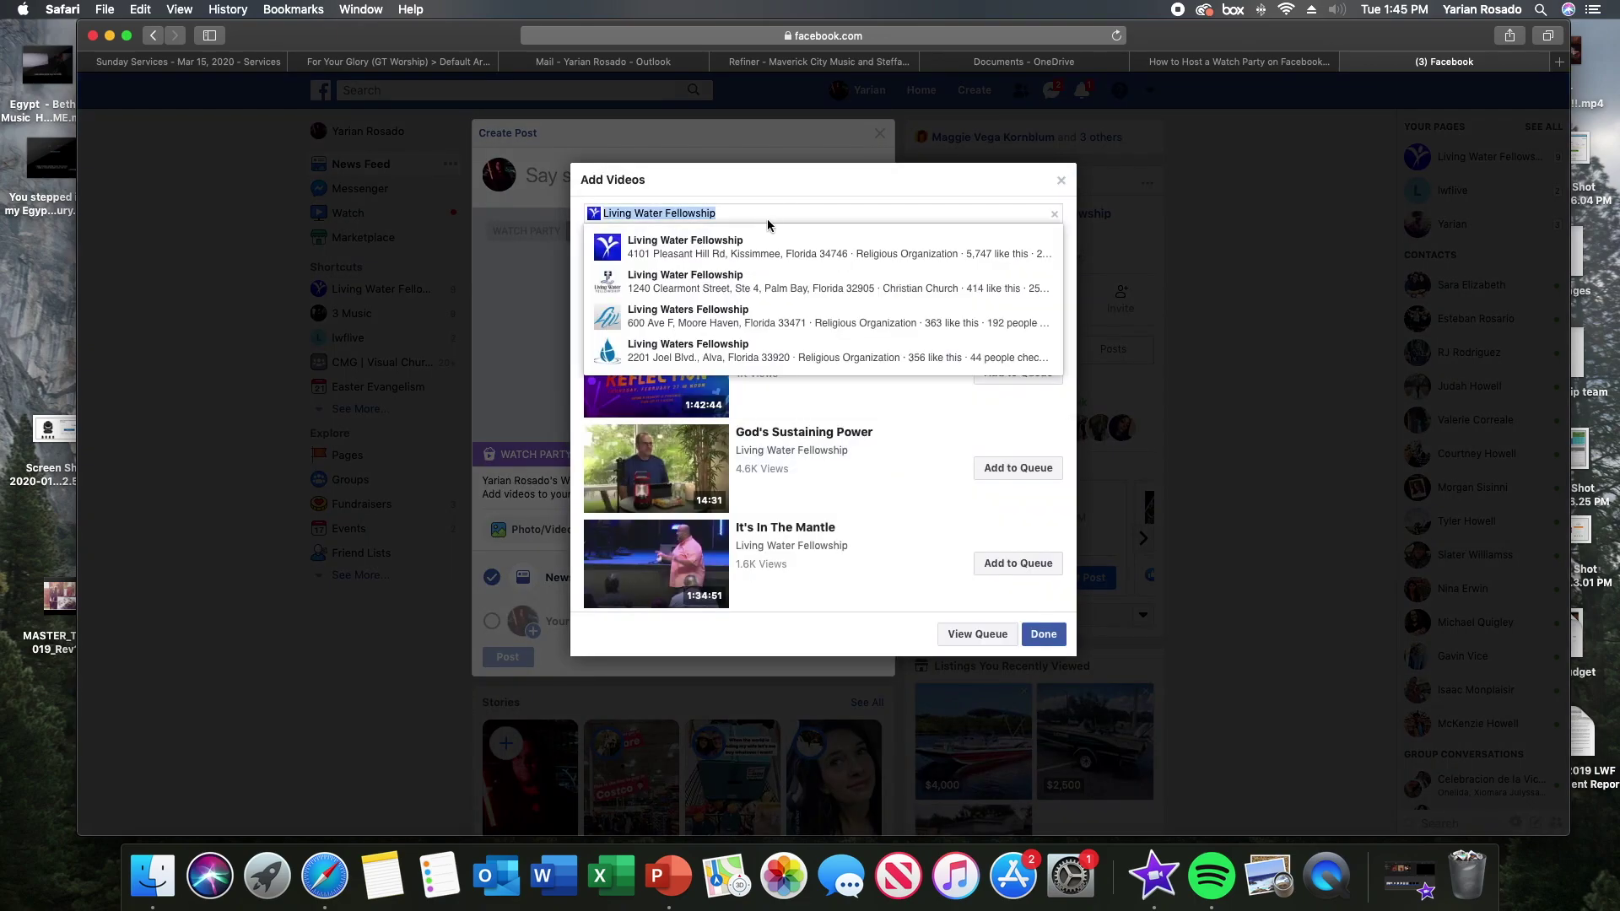
pyautogui.write('livi')
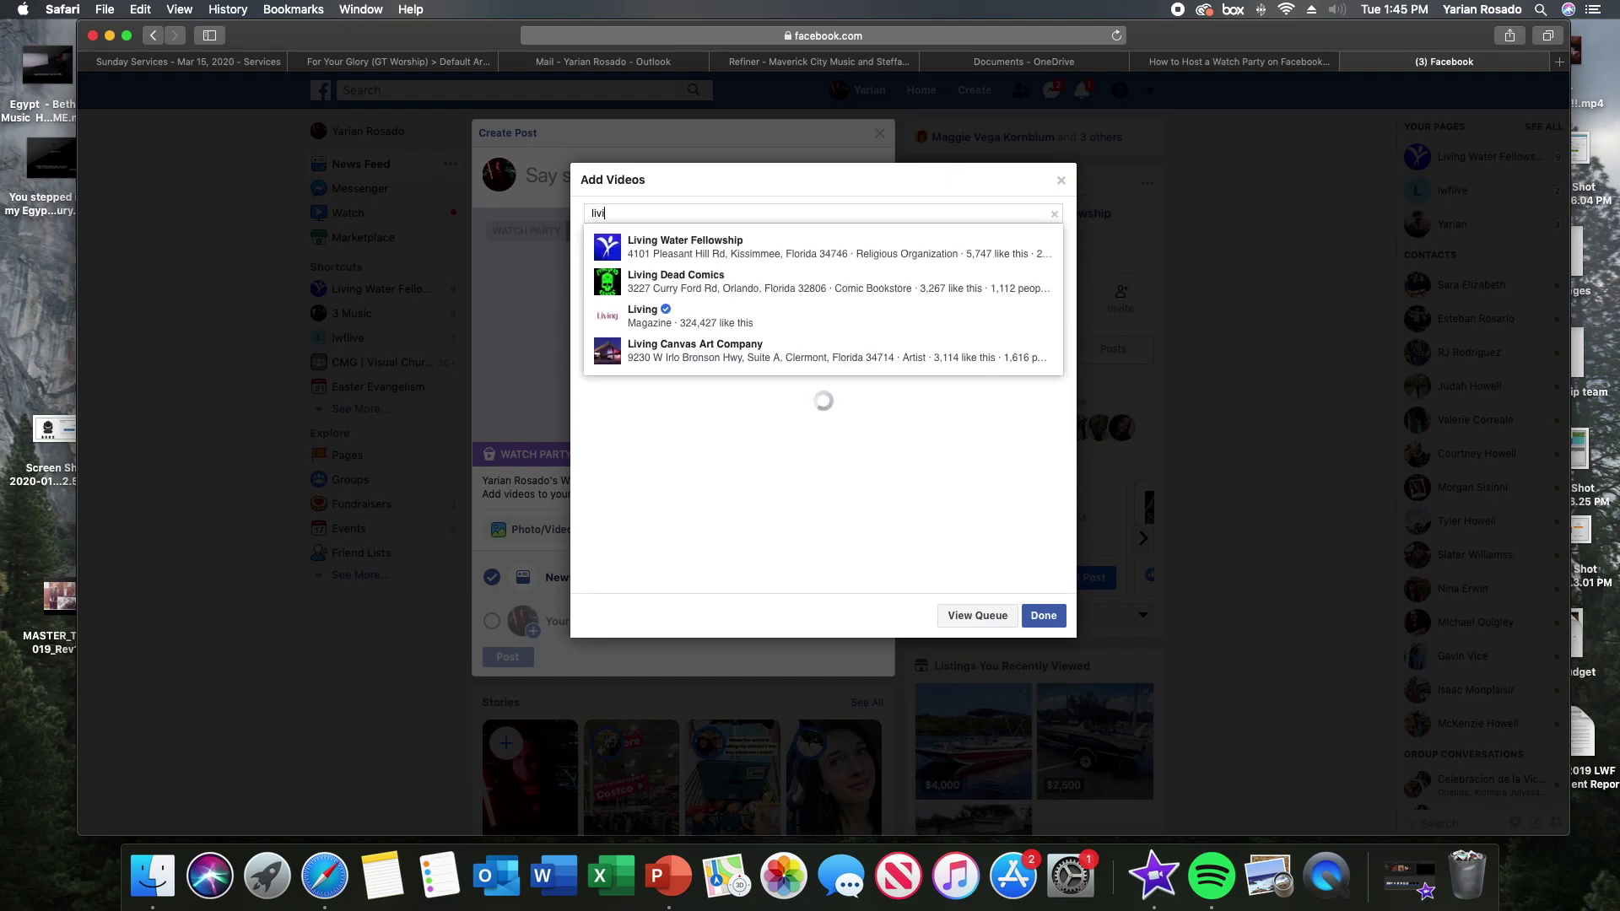
pyautogui.click(699, 244)
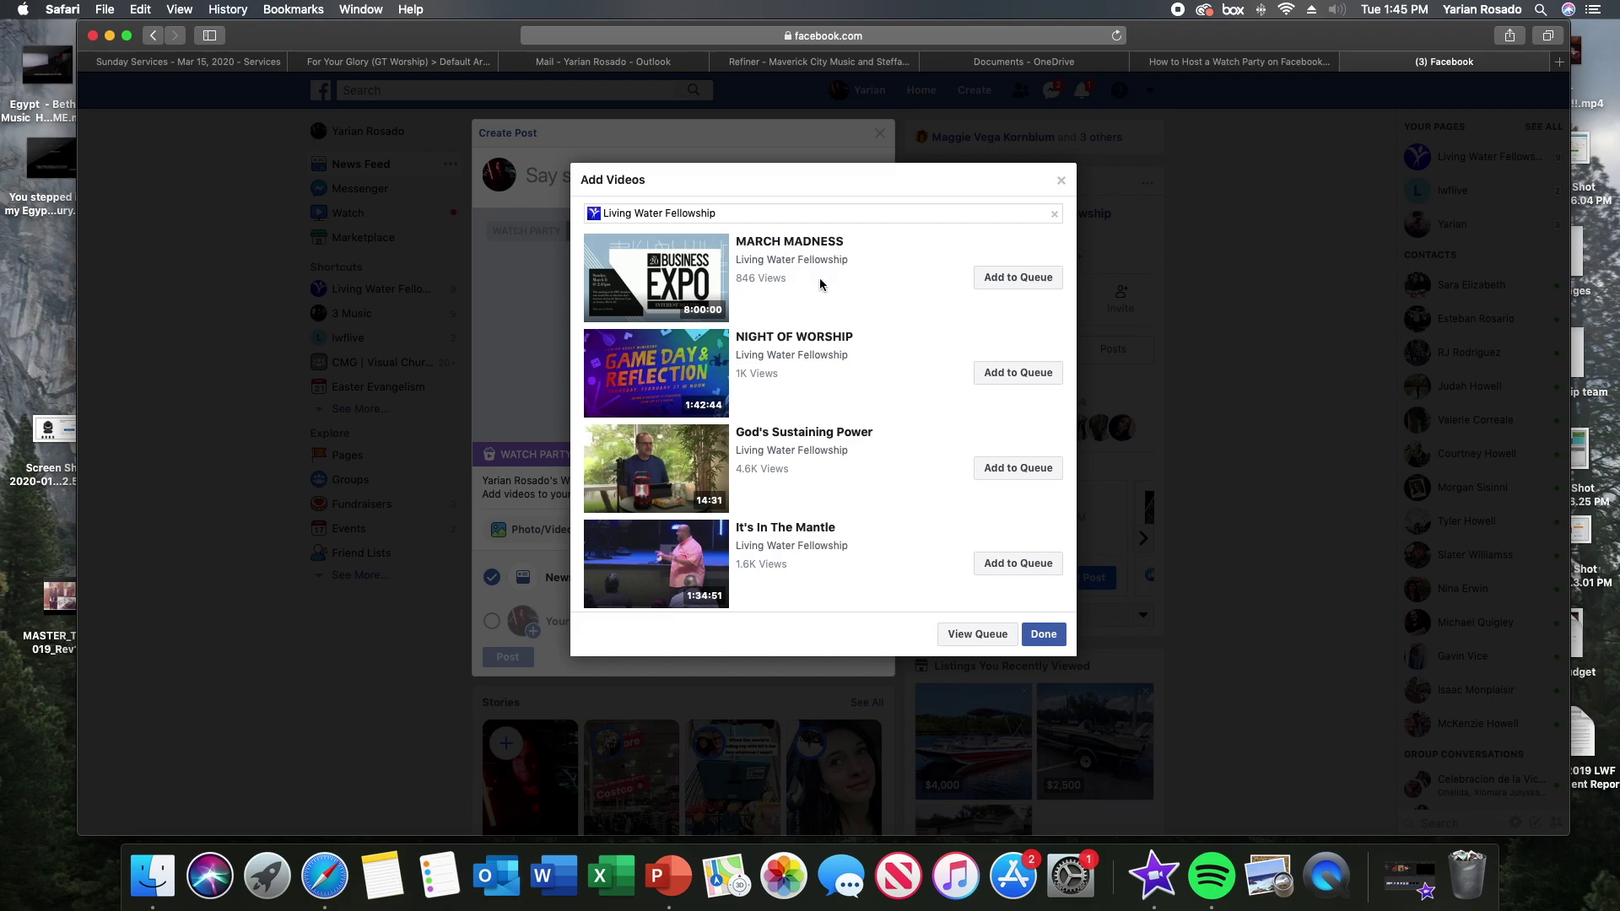
pyautogui.click(830, 377)
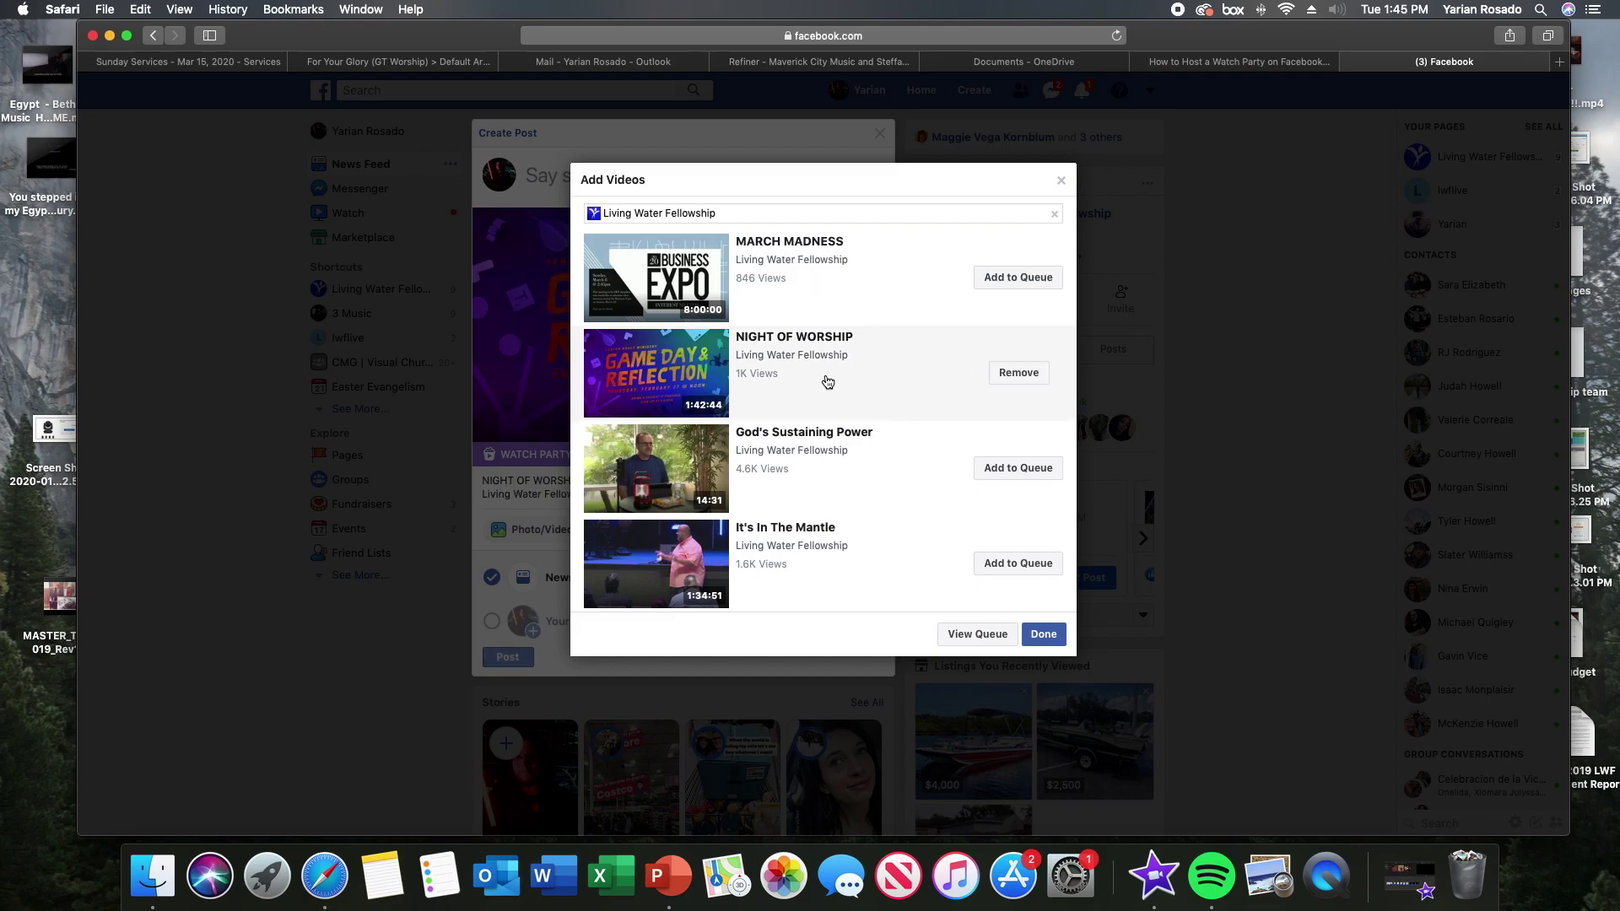
pyautogui.click(1045, 635)
pyautogui.write('Church is awesome today! Jo')
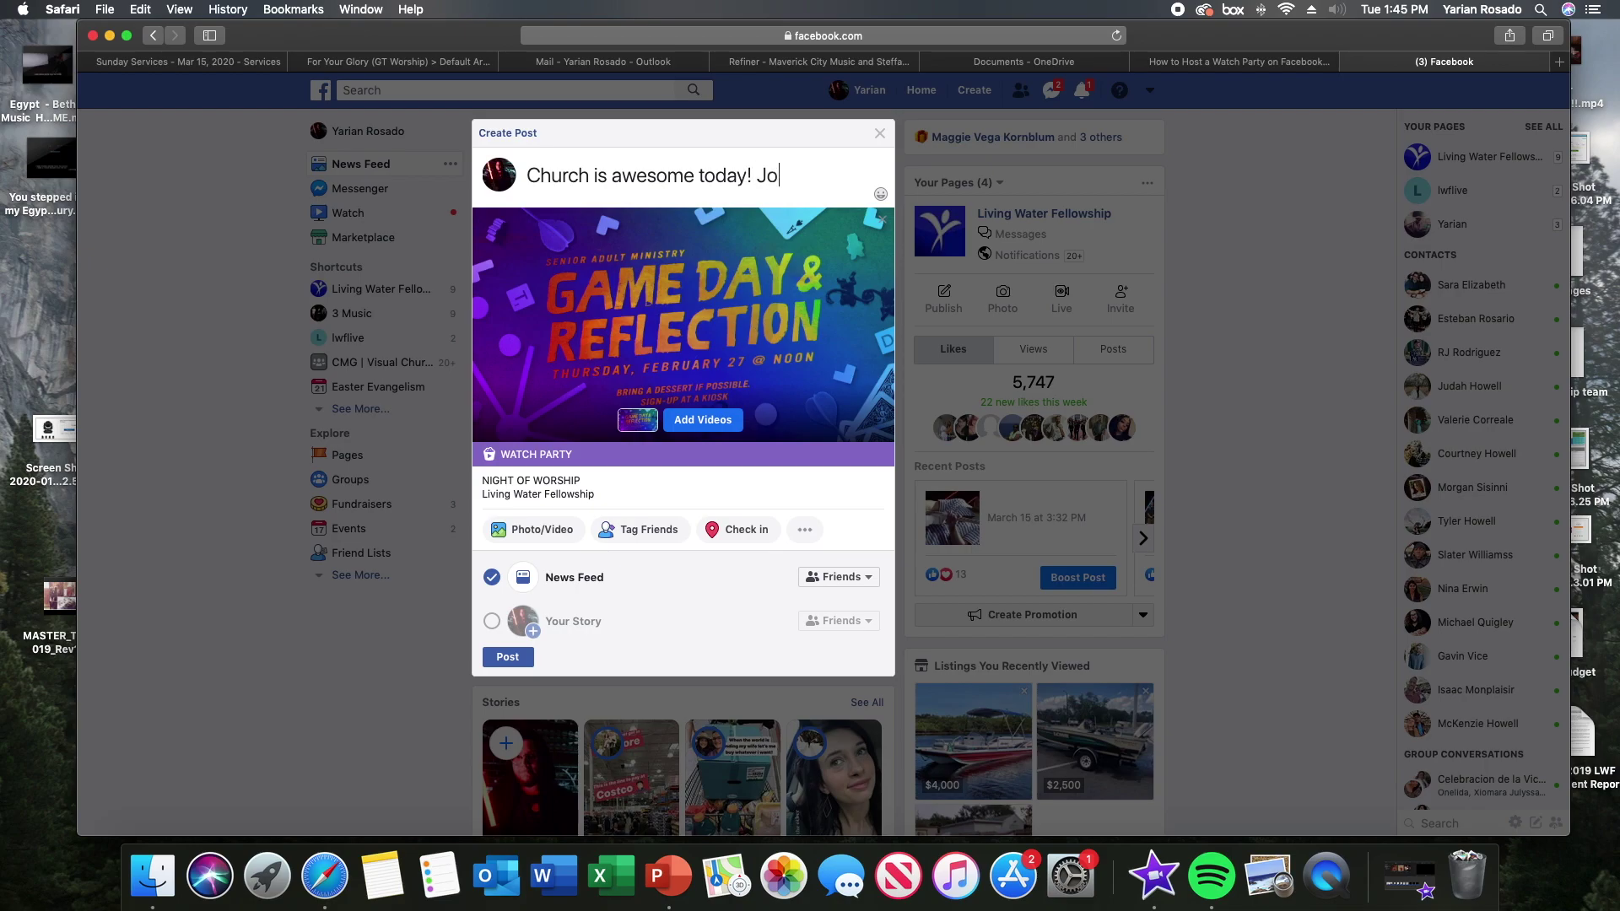
# Publish the Watch Party captioned 'Church is awesome today! Join me!' and check who has joined.
pyautogui.write('in me!')
pyautogui.click(512, 659)
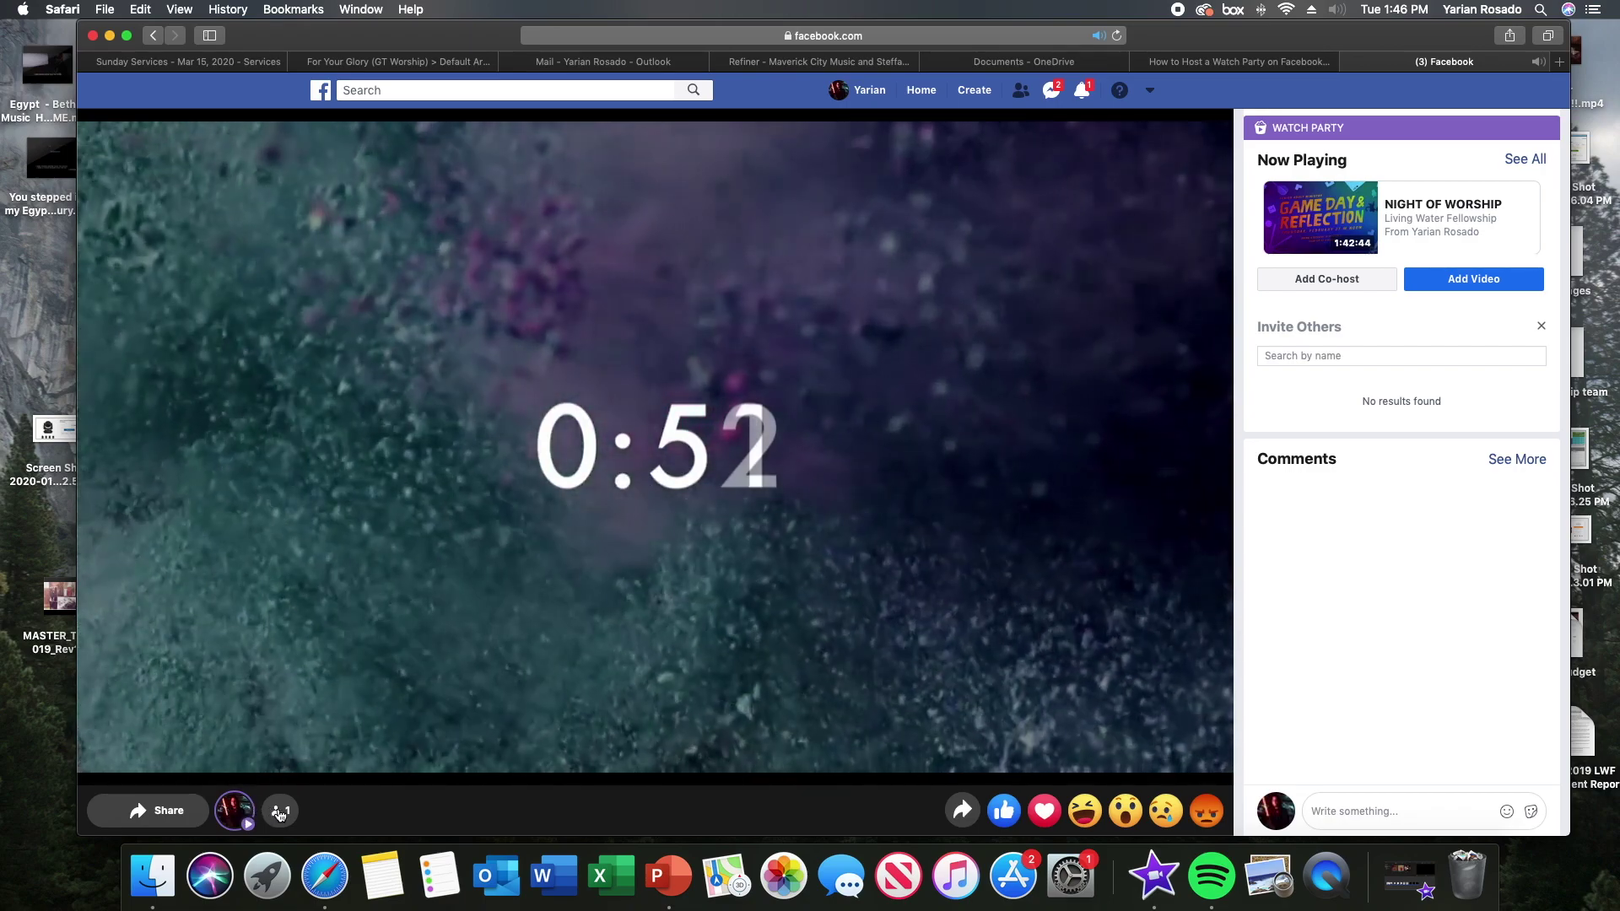
pyautogui.click(283, 811)
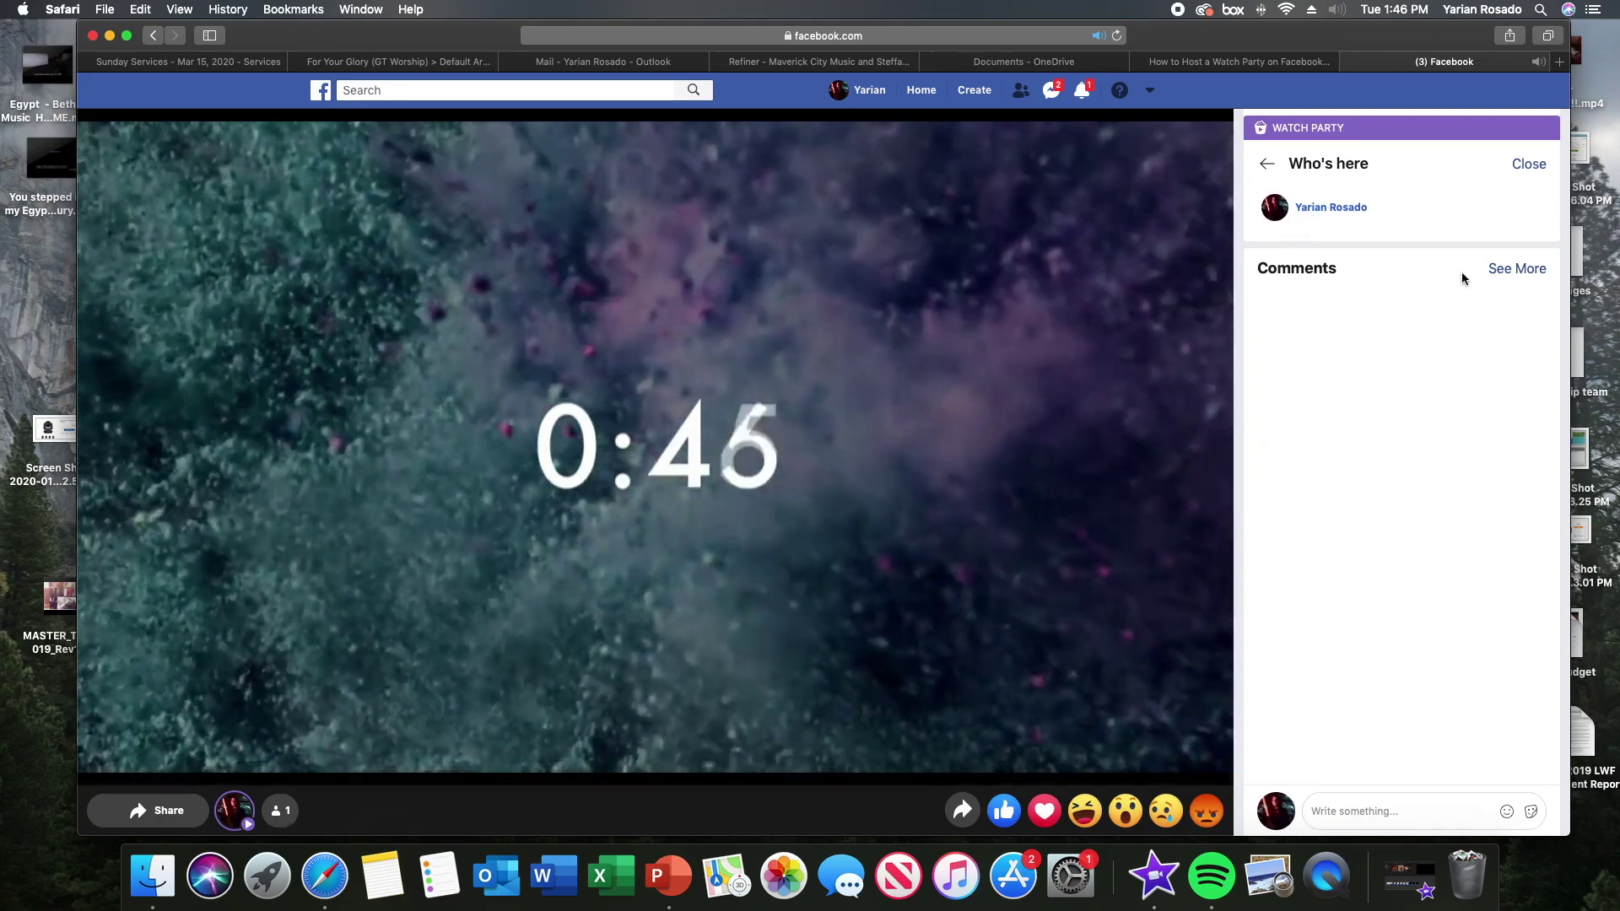
pyautogui.click(1528, 168)
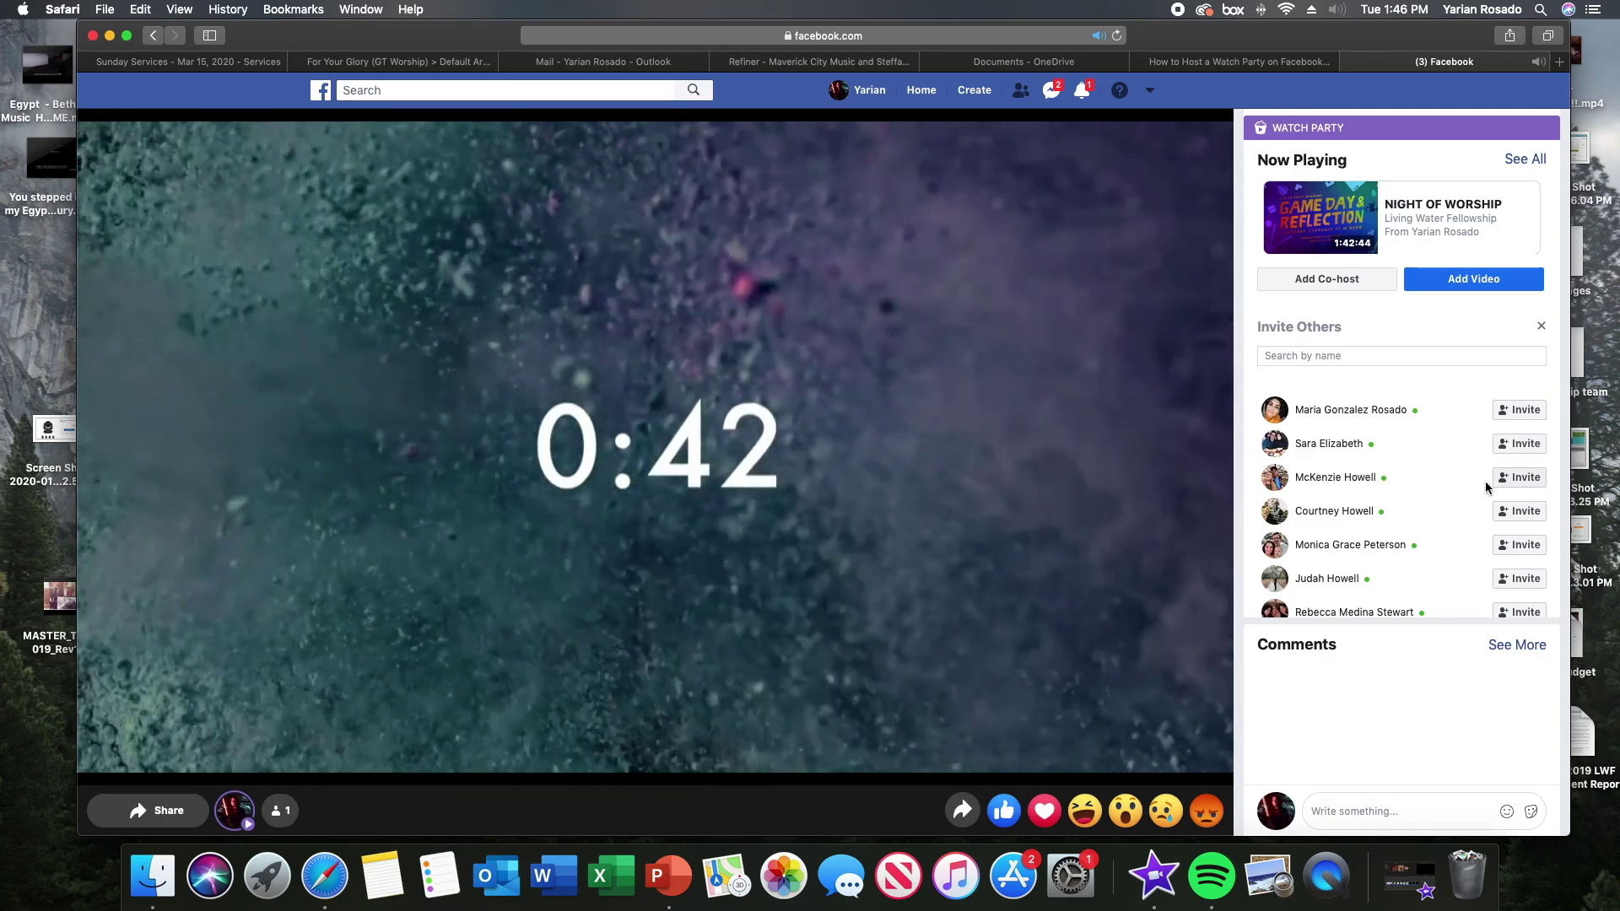
pyautogui.click(1353, 357)
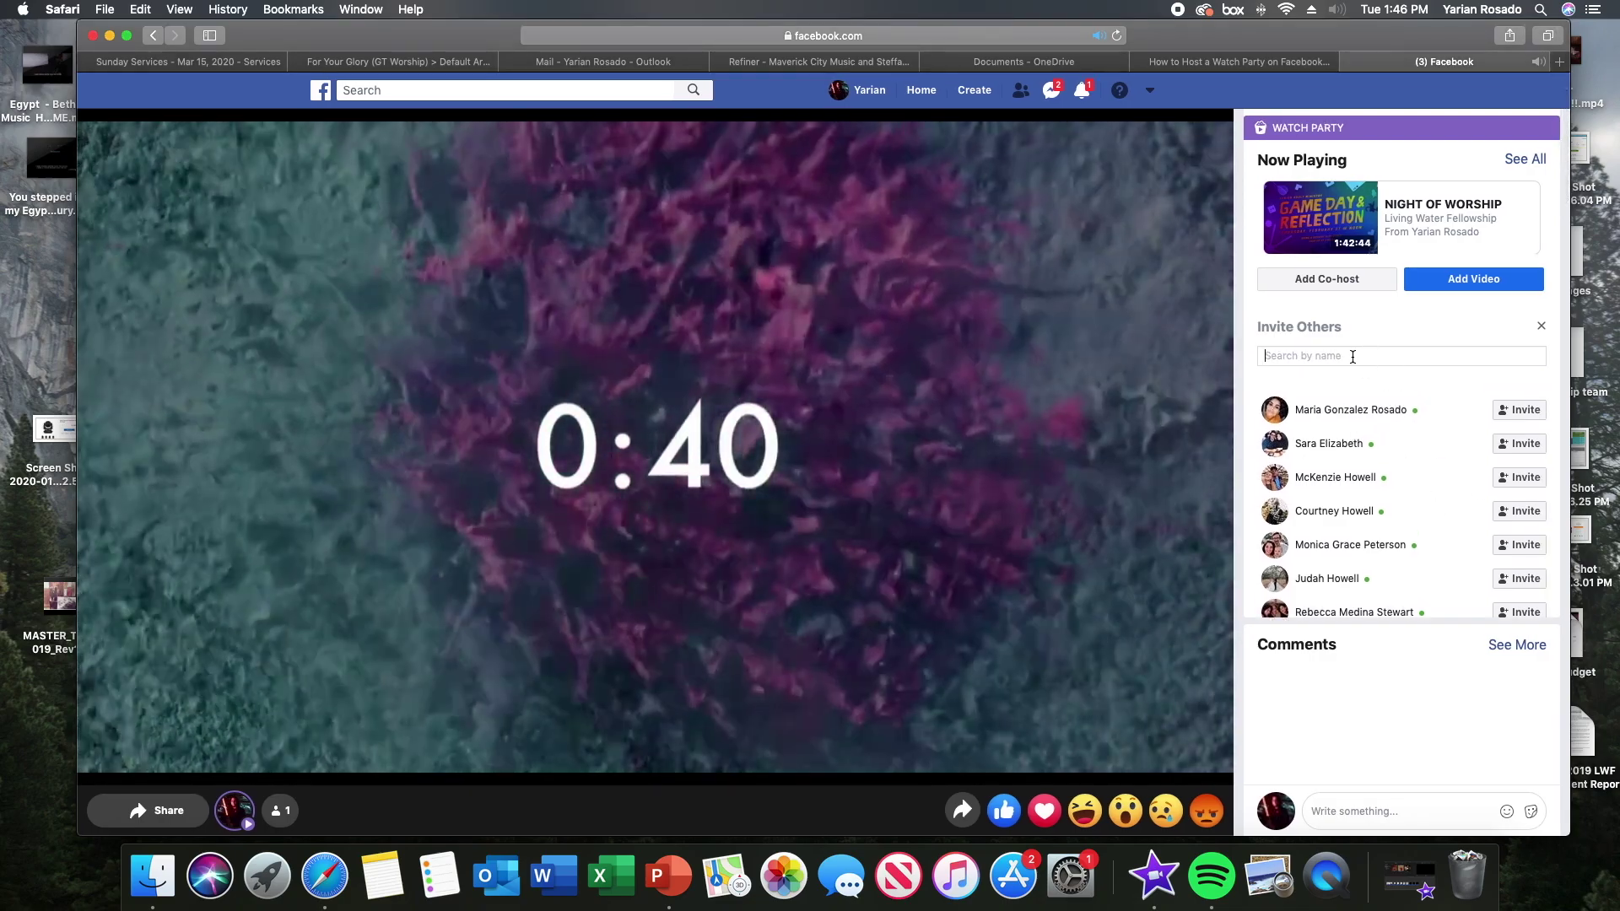
pyautogui.write('Terry ')
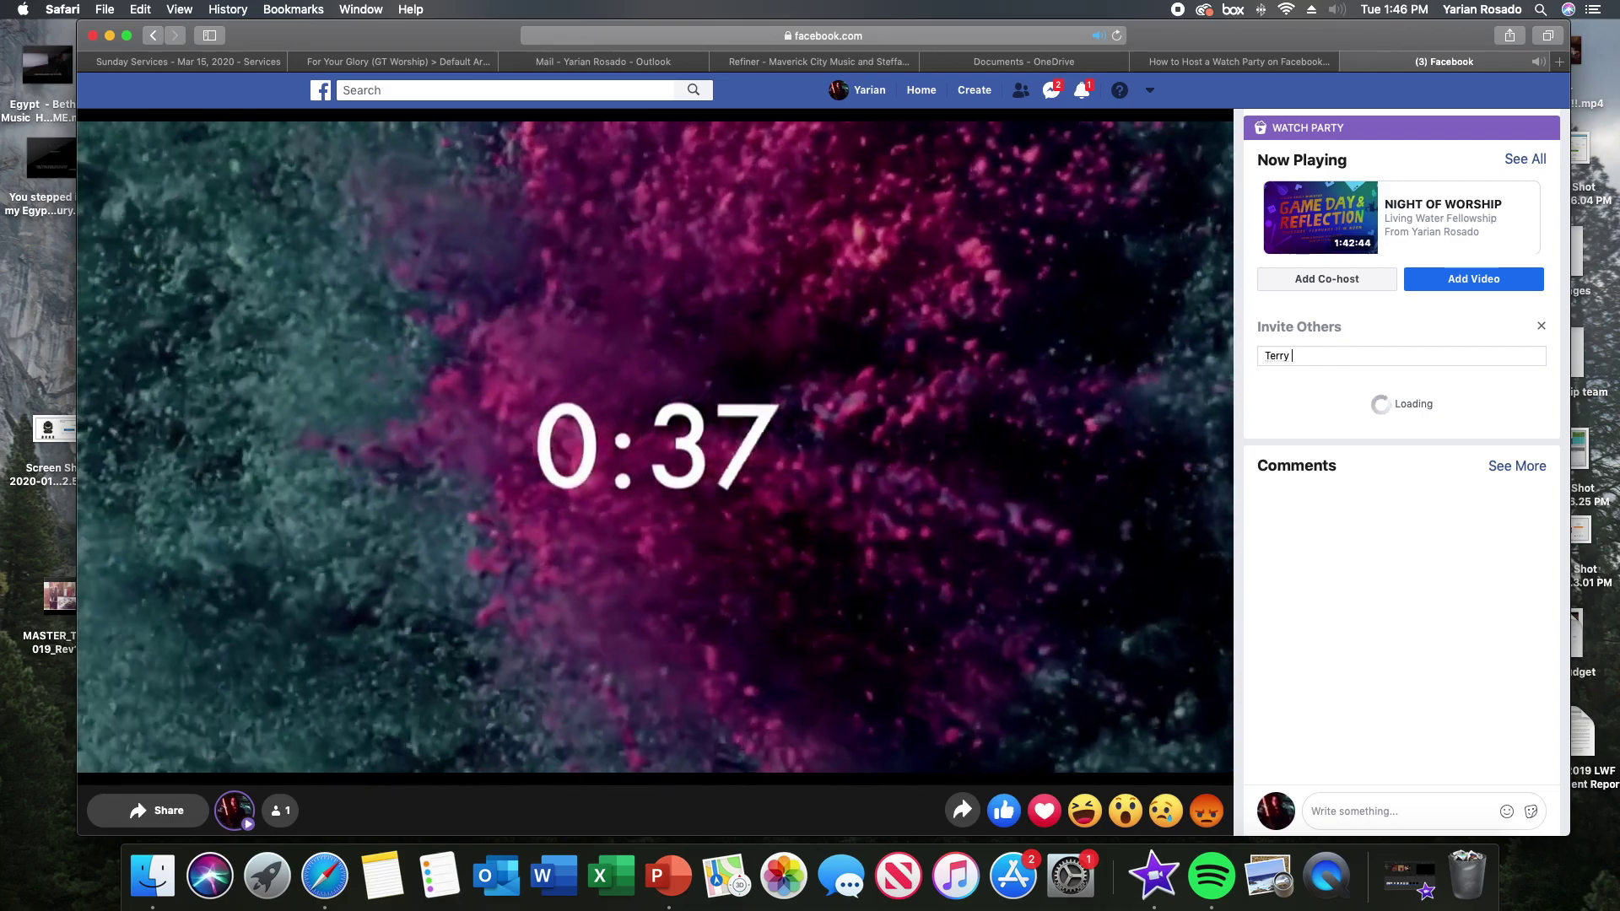
pyautogui.write('Howell')
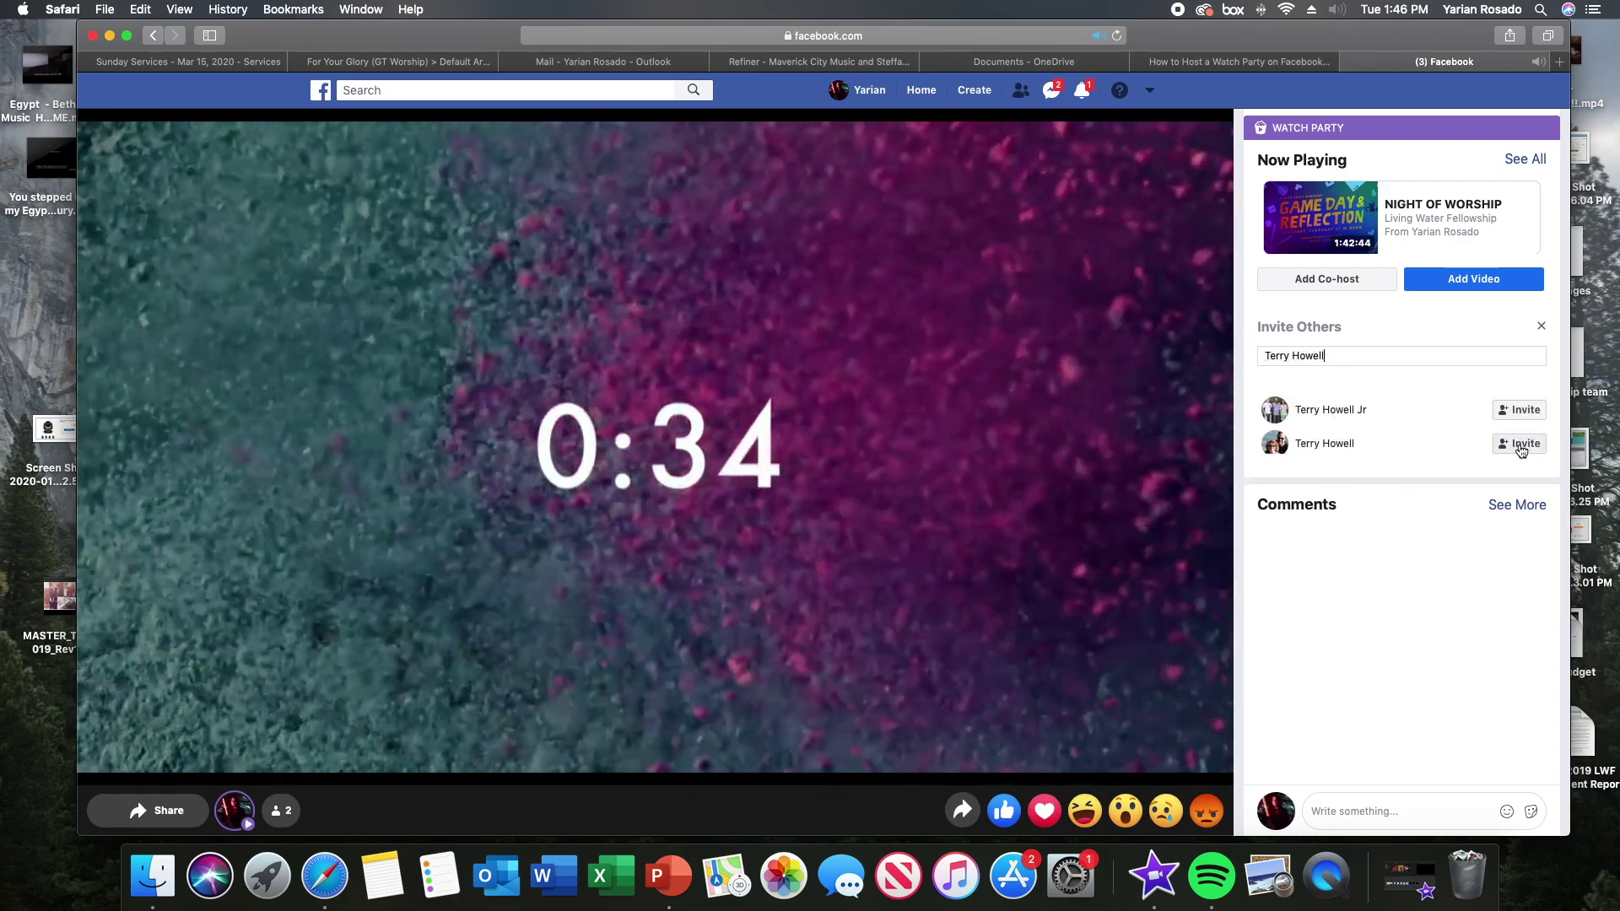
pyautogui.click(1521, 445)
pyautogui.moveTo(655, 443)
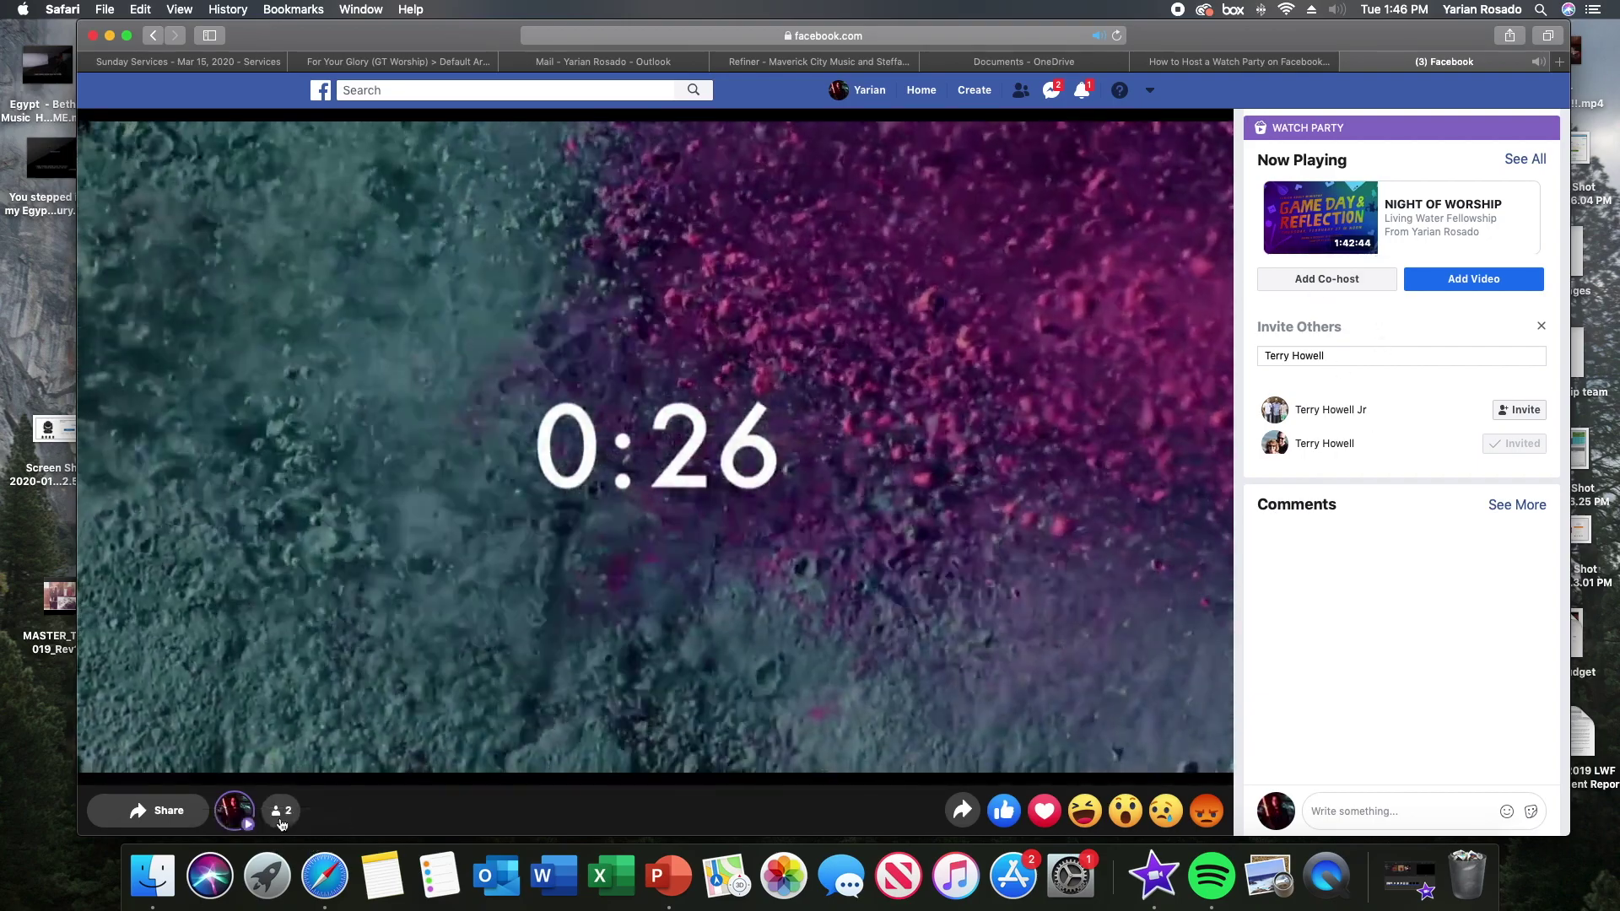
pyautogui.click(281, 810)
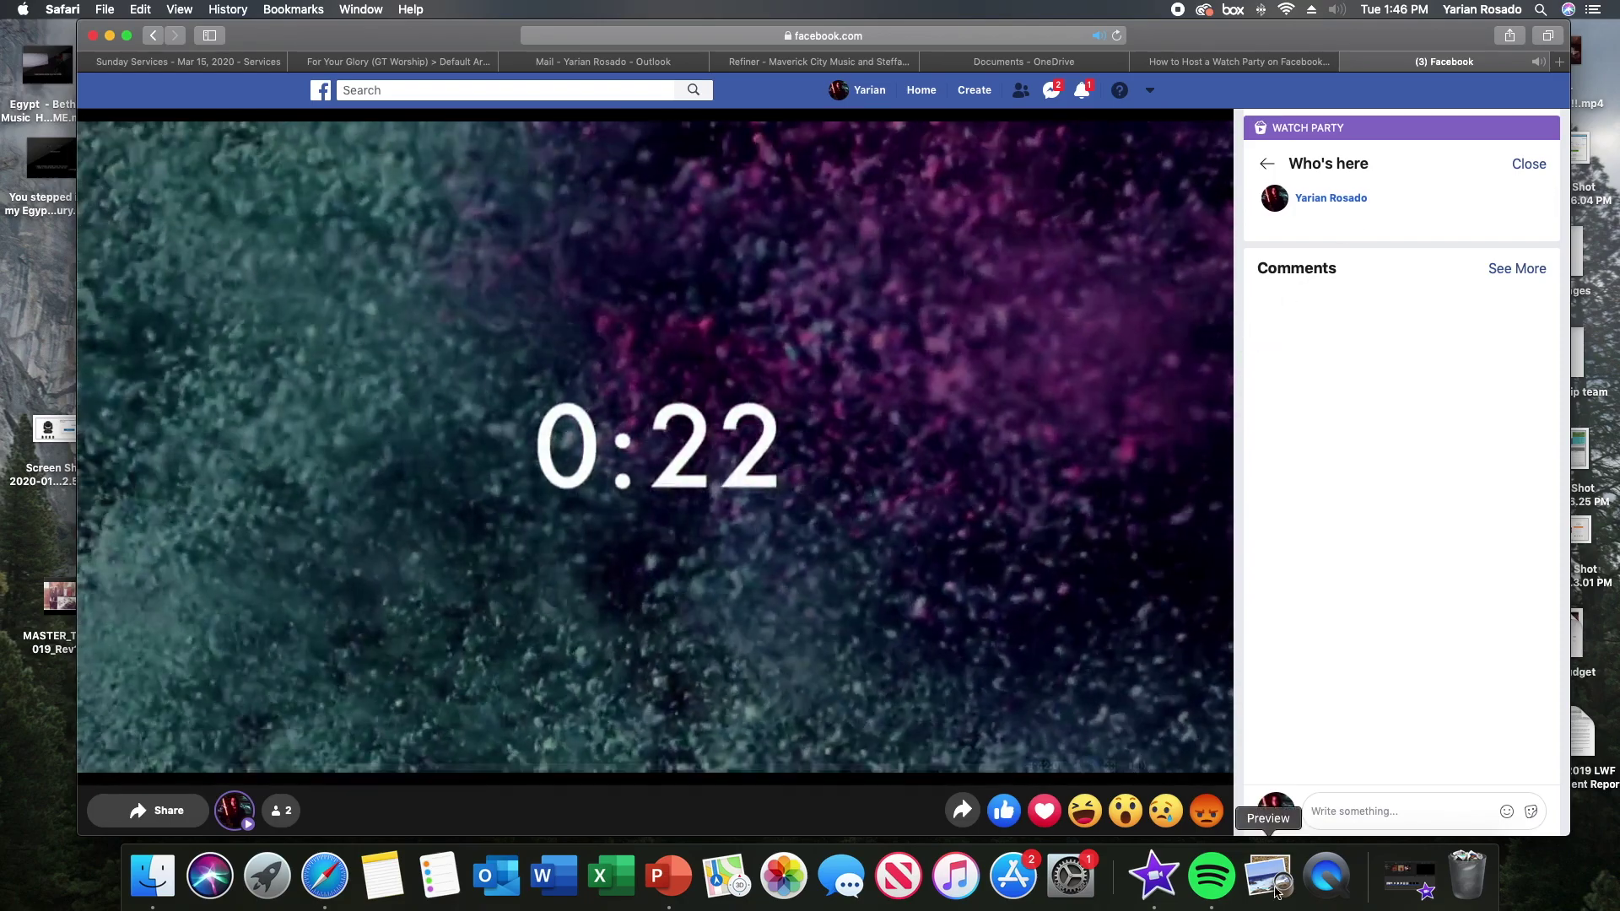
# Post 'Hey everyone! How are you guys today?' in the party chat.
pyautogui.click(1392, 811)
pyautogui.write('H')
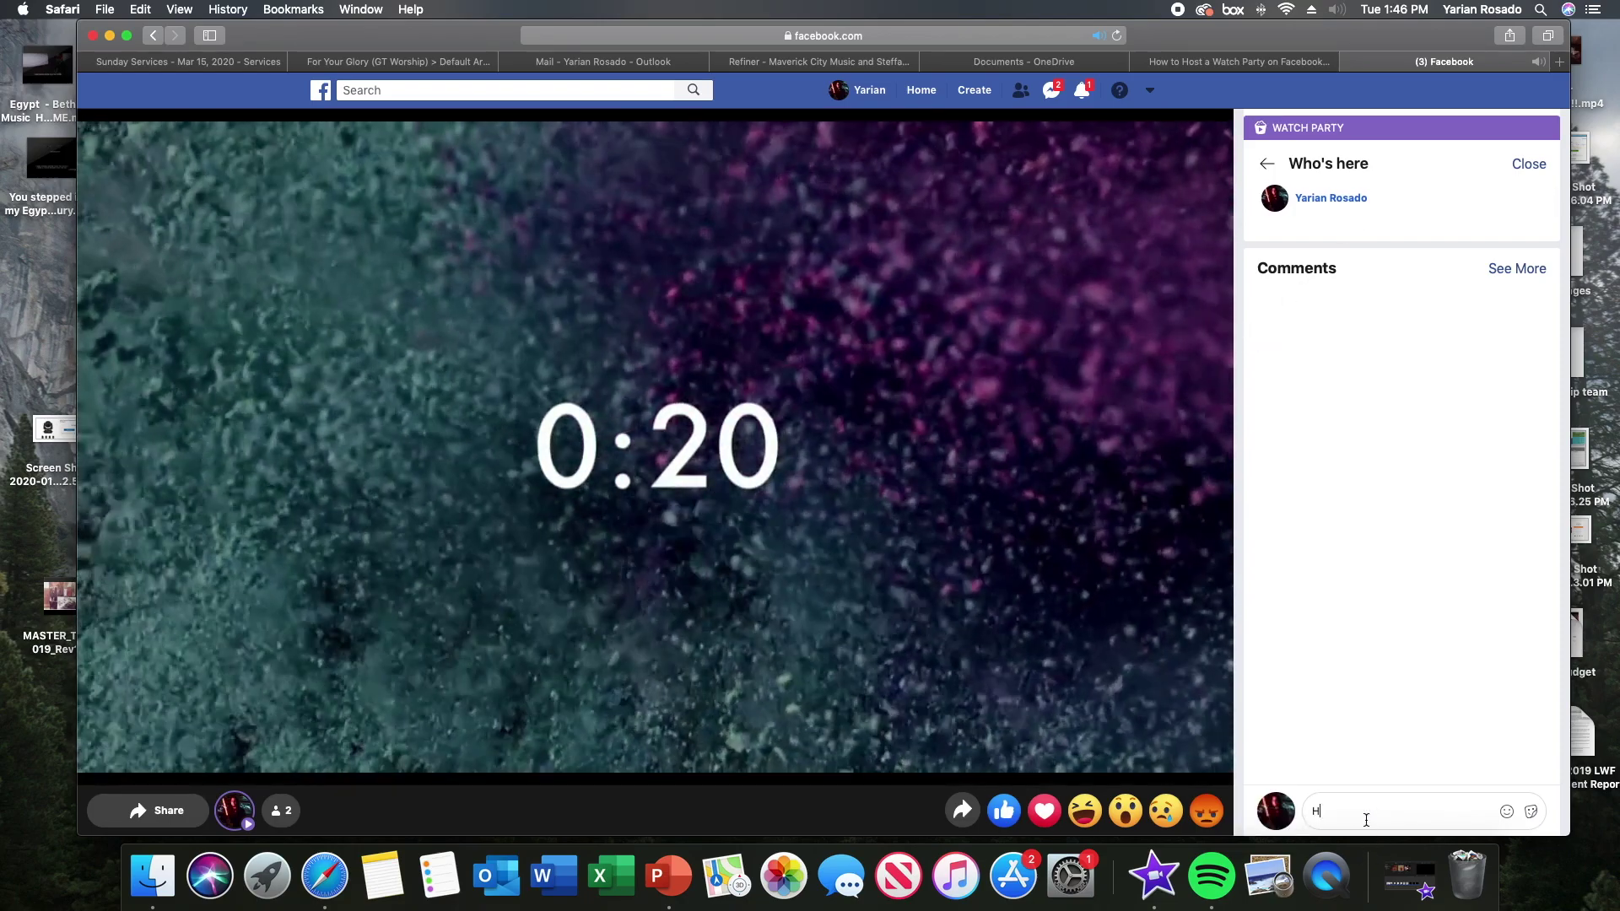
pyautogui.write('ey Everyo')
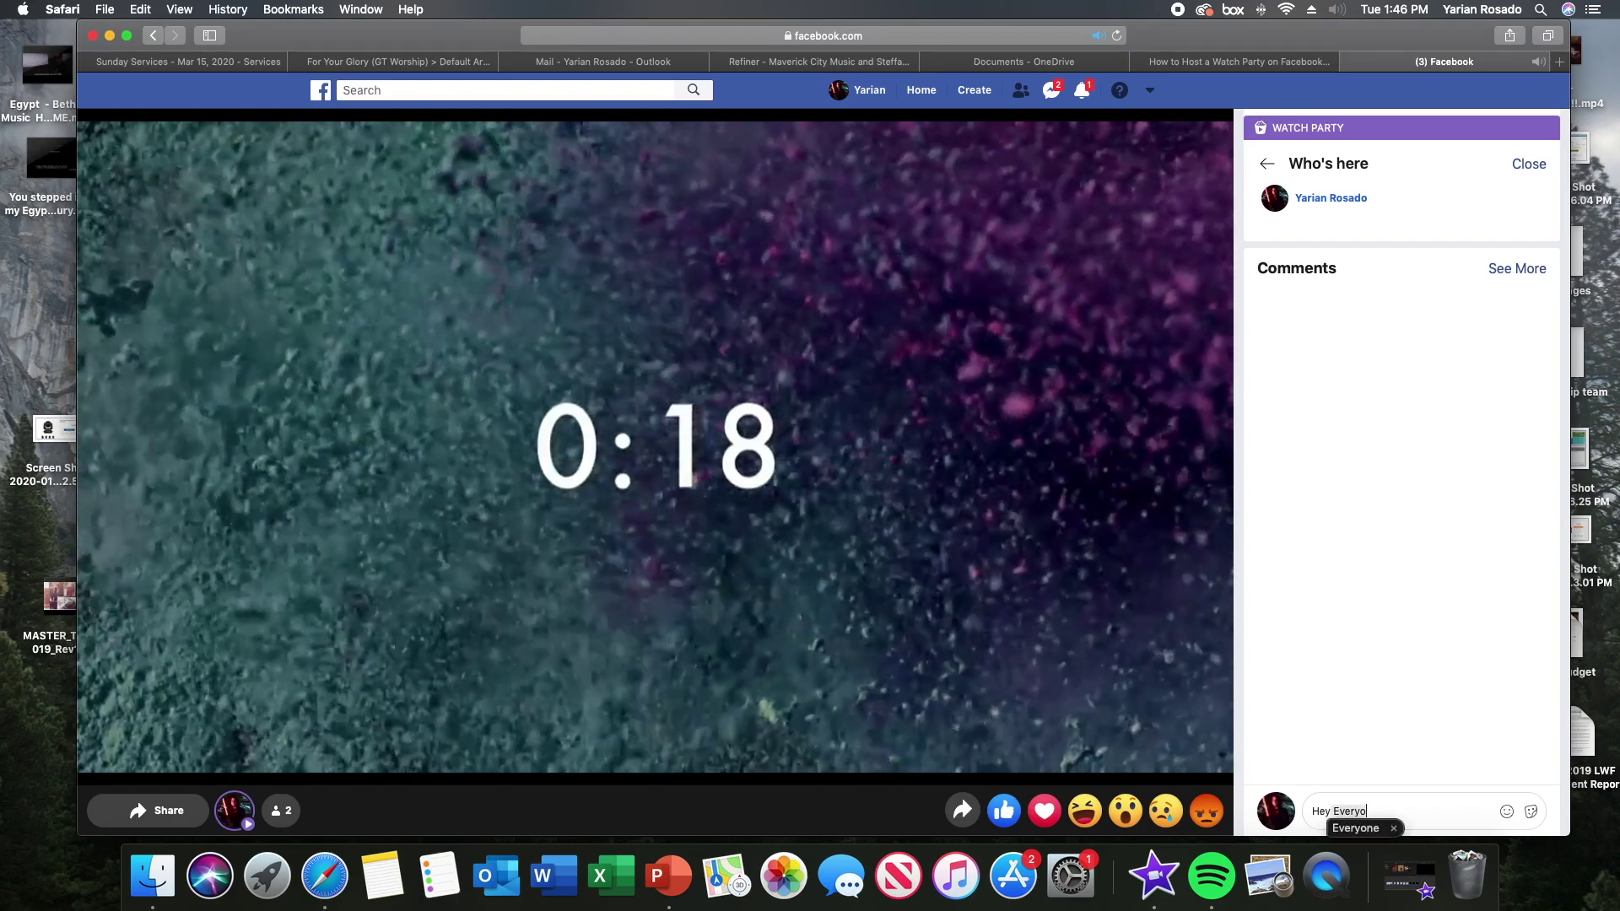
pyautogui.press('BackSpace')
pyautogui.press('BackSpace')
pyautogui.press('BackSpace')
pyautogui.press('BackSpace')
pyautogui.write('eve')
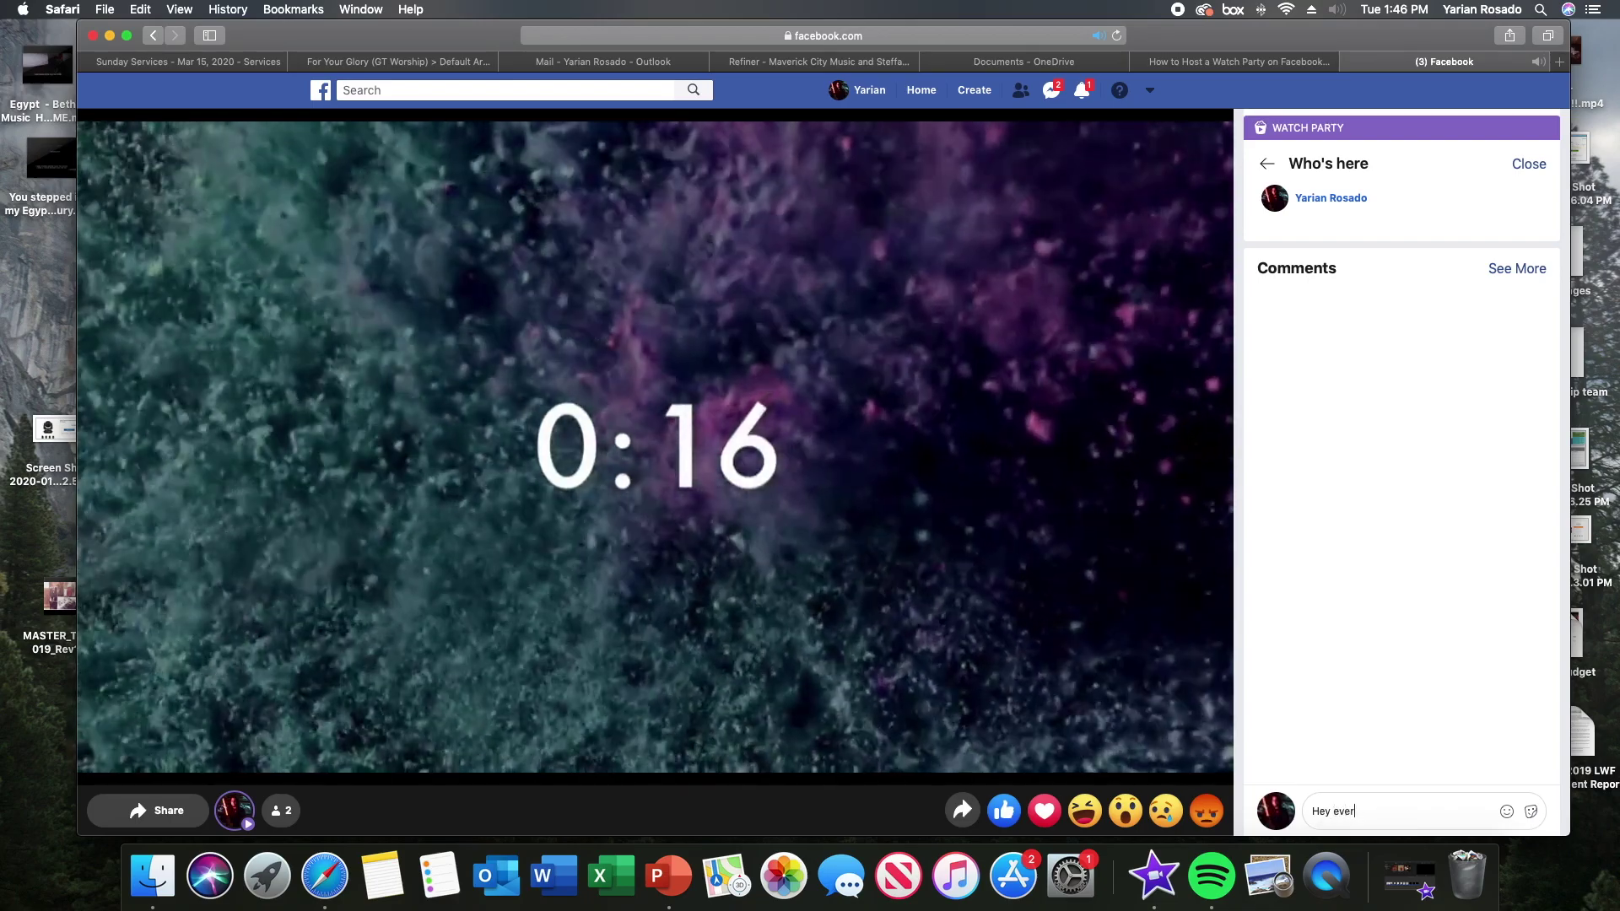
pyautogui.write('ryone! How')
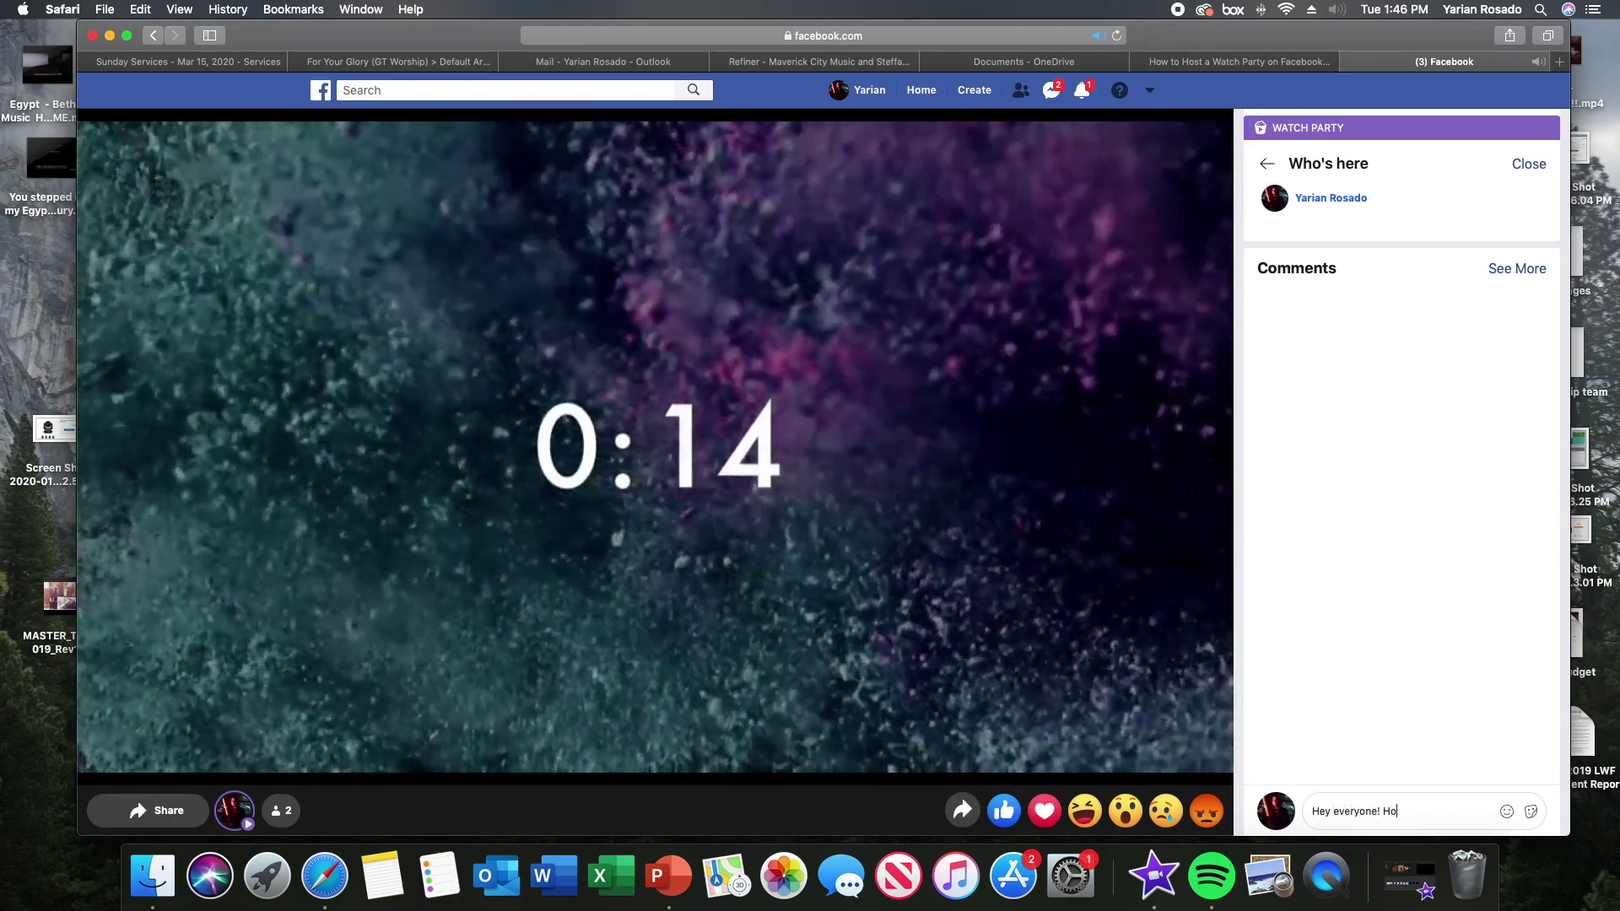
pyautogui.write(' are you gu')
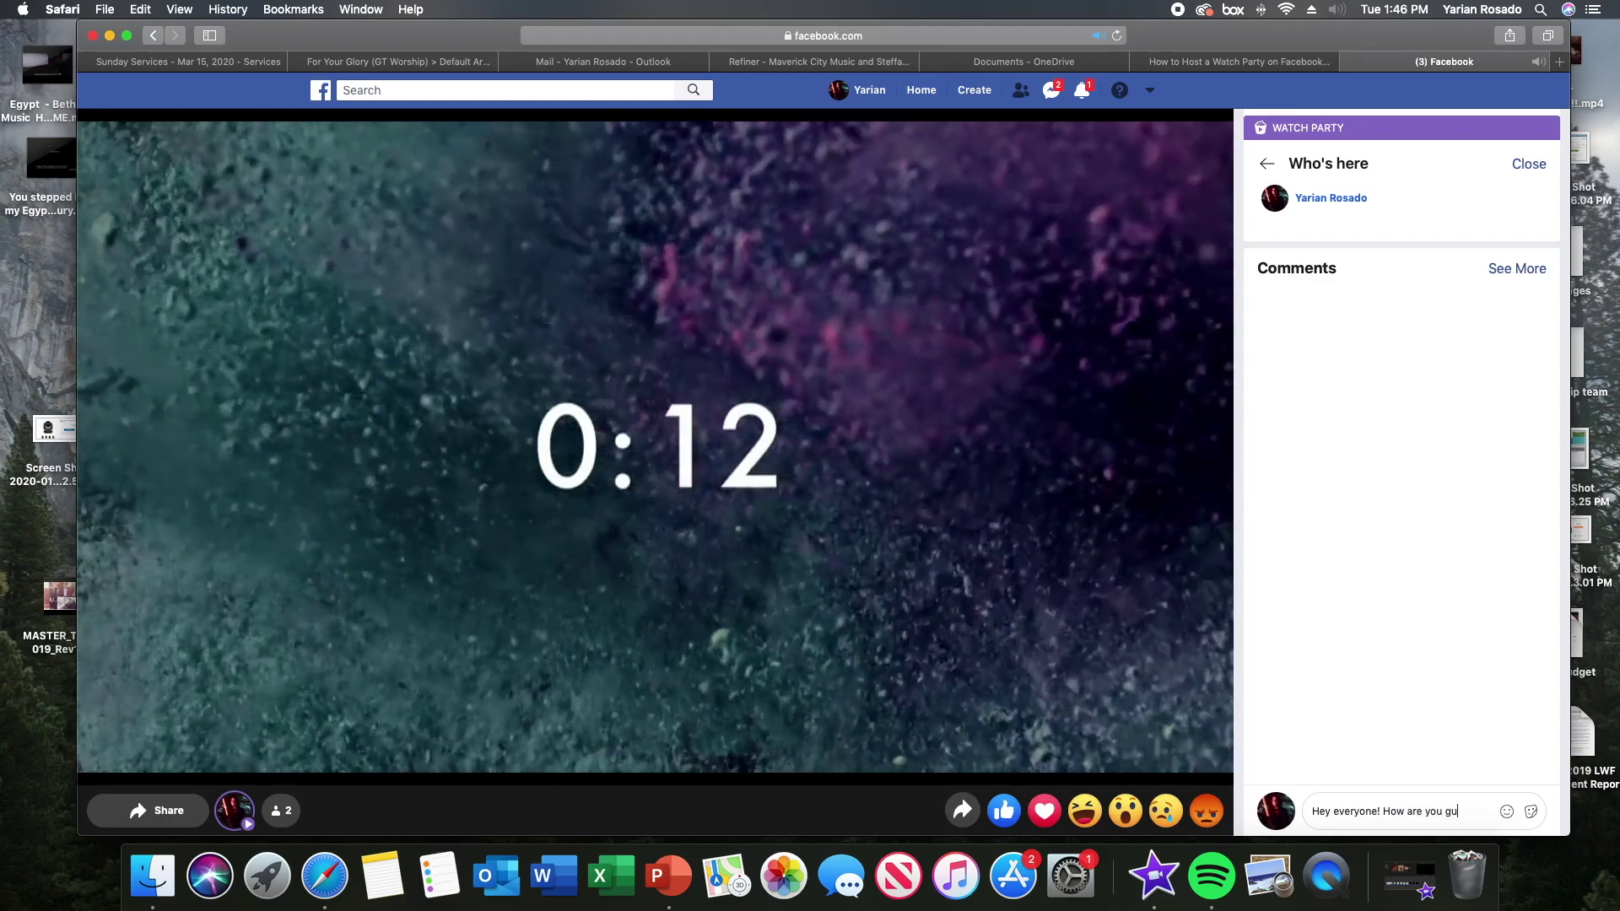
pyautogui.write('ys today')
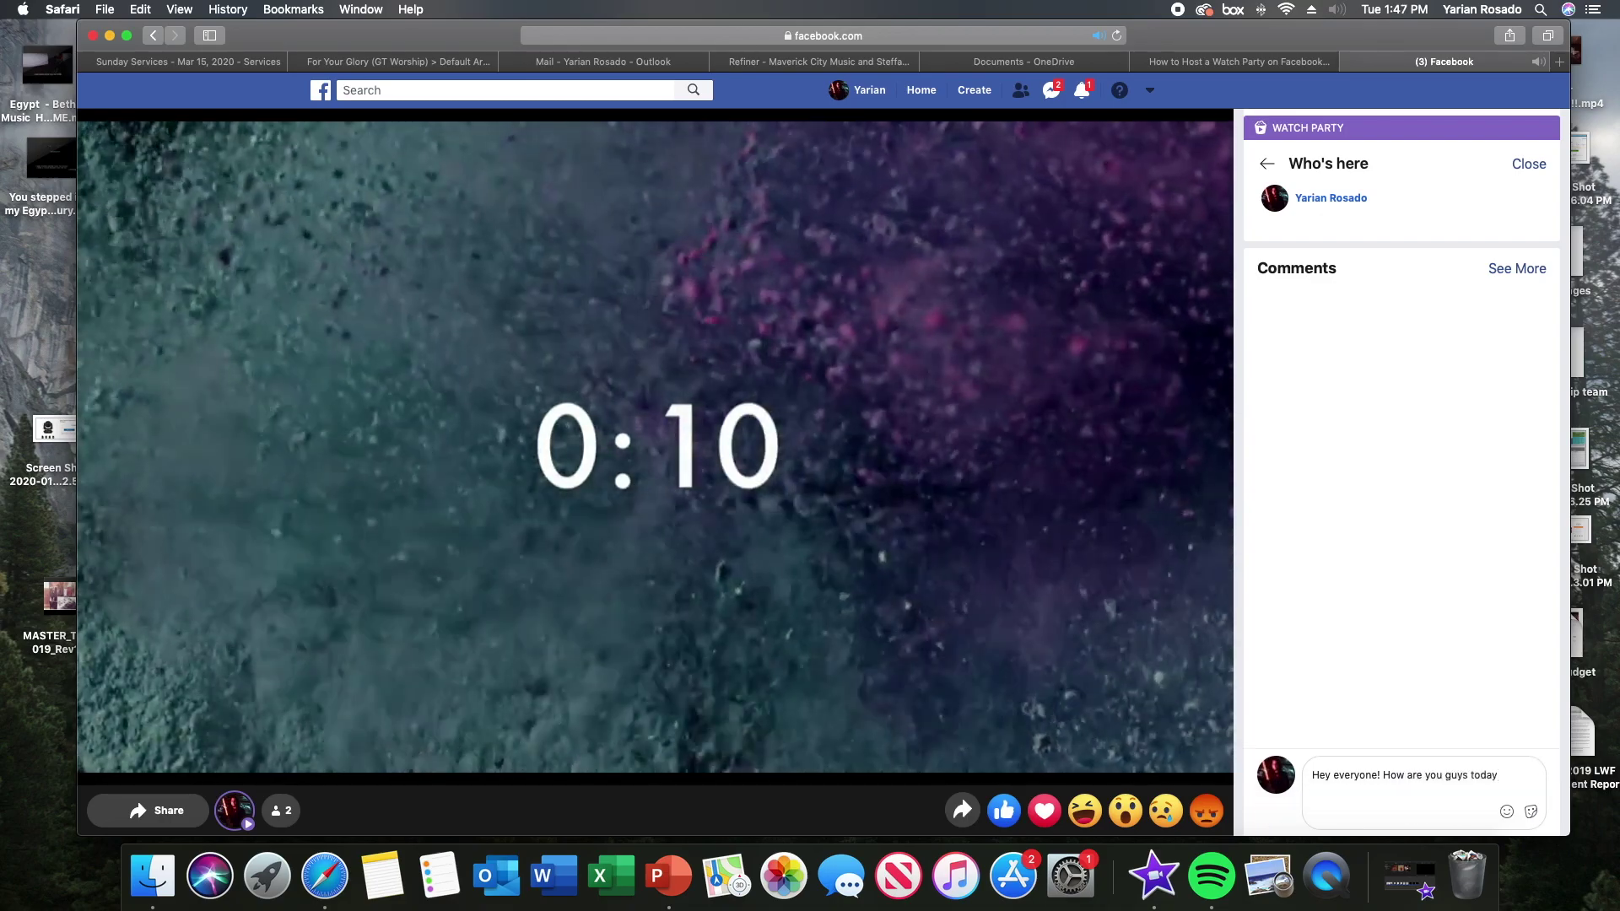
pyautogui.write('?')
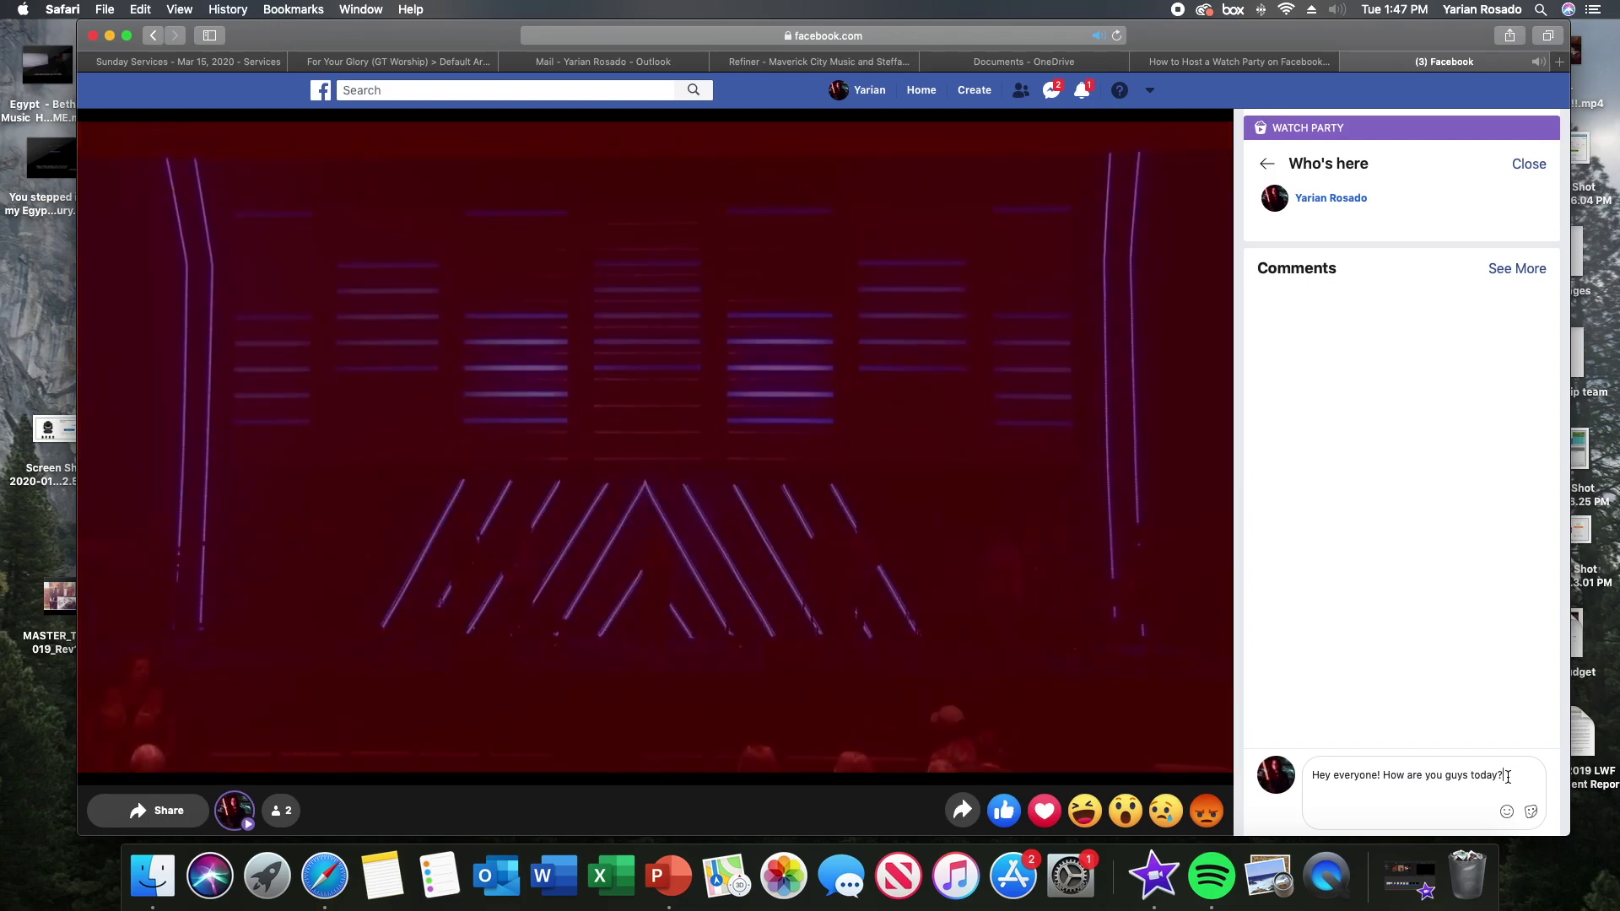
pyautogui.press('Return')
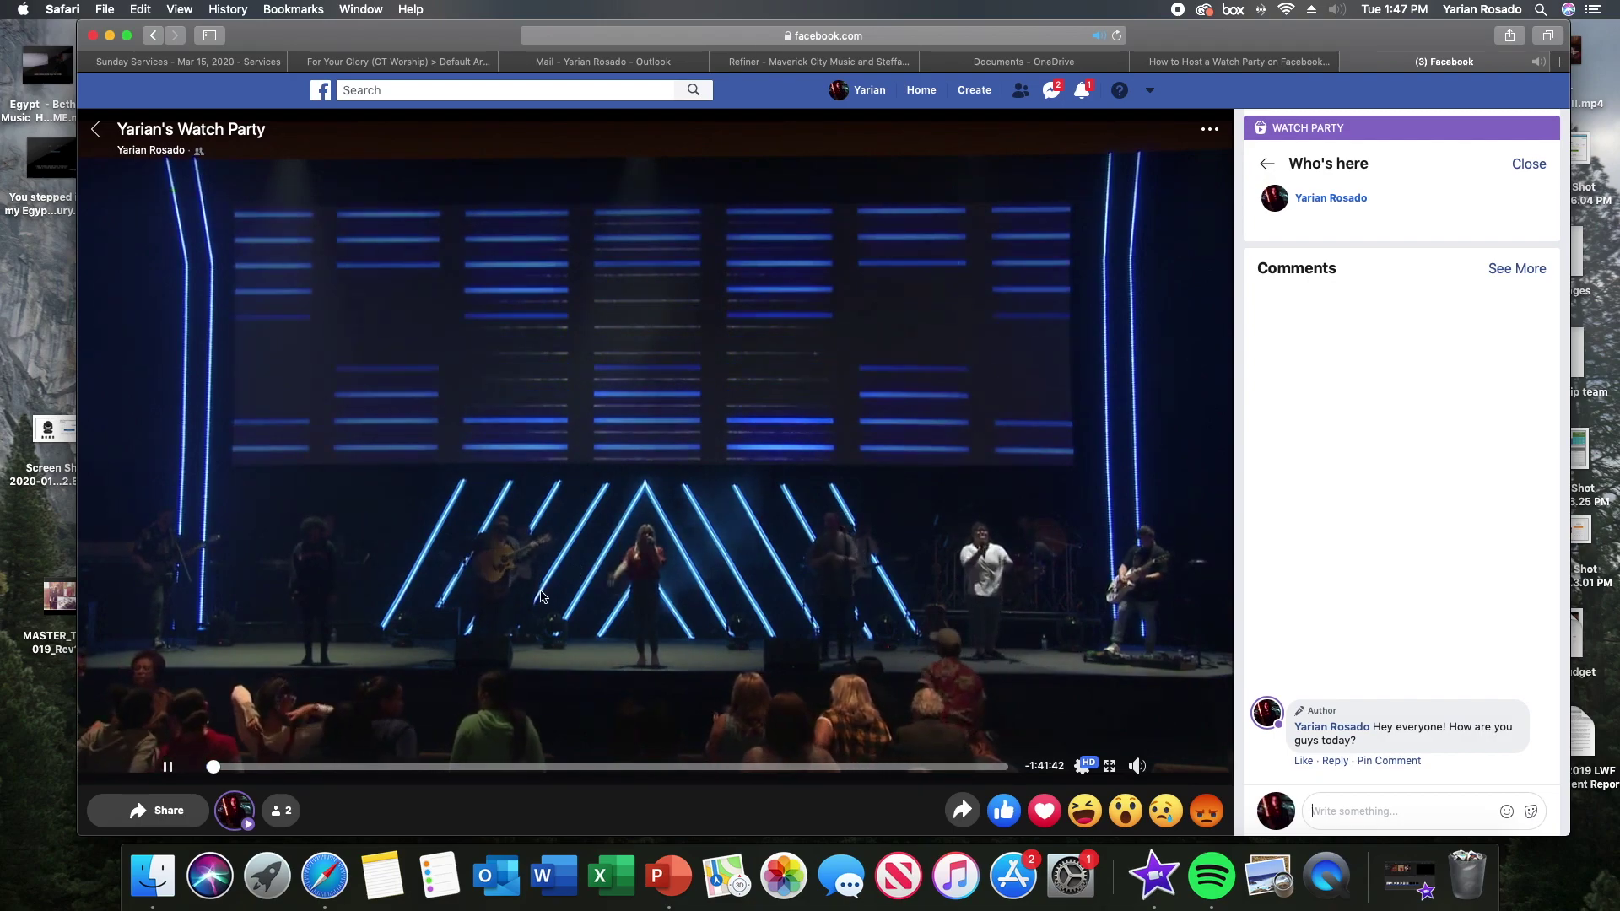
# End the Watch Party from its options menu and dismiss the summary.
pyautogui.click(1210, 129)
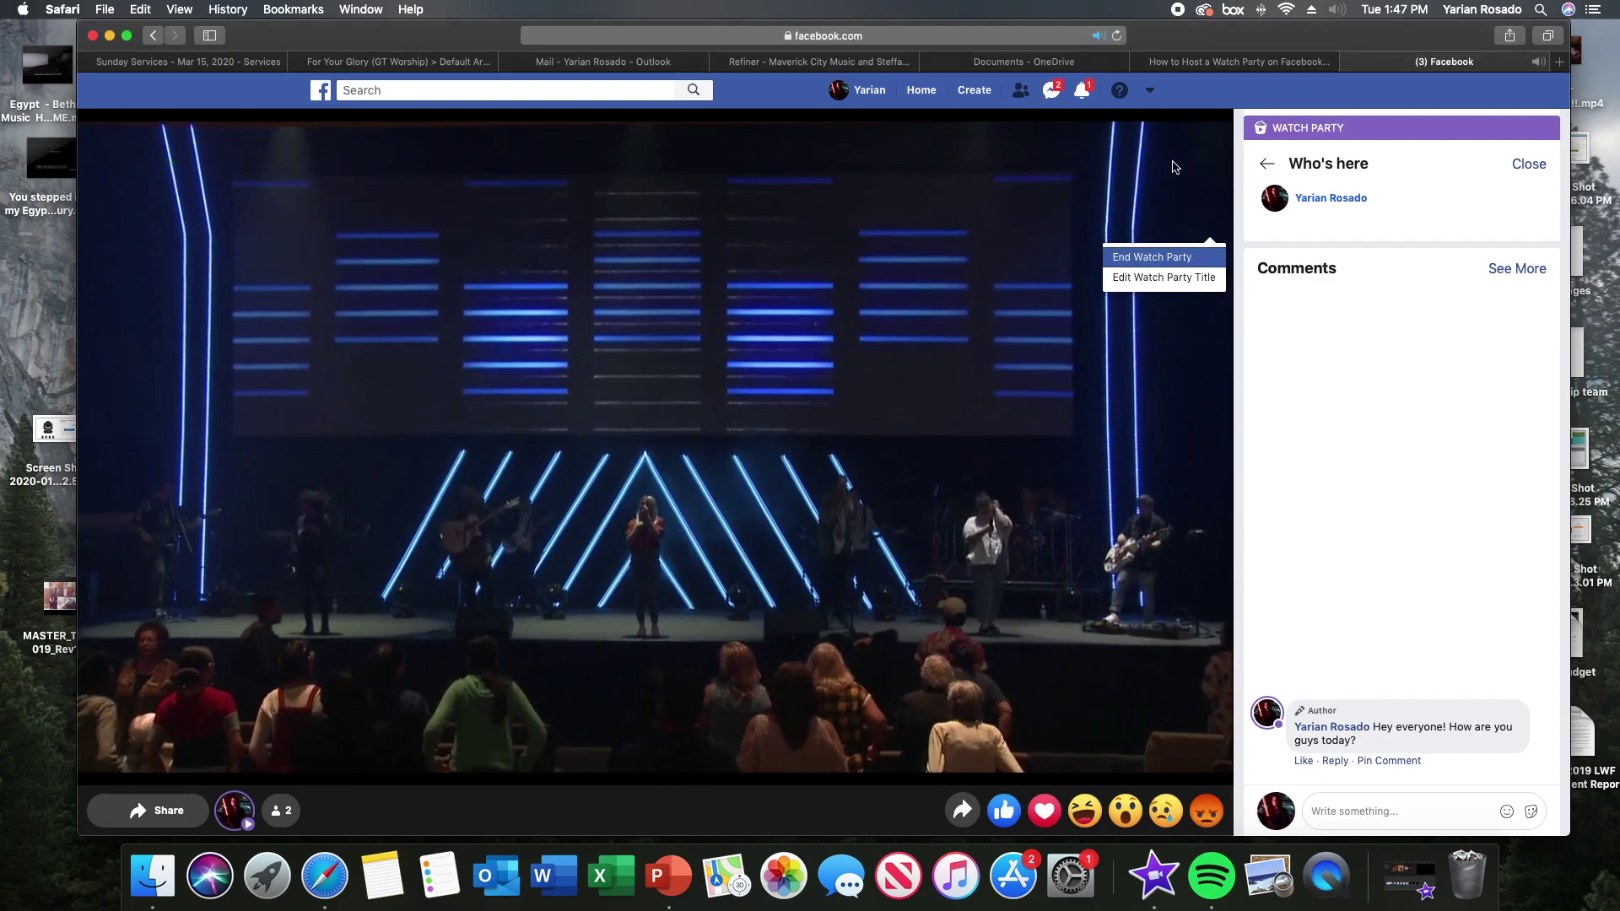
pyautogui.click(1175, 168)
pyautogui.click(963, 373)
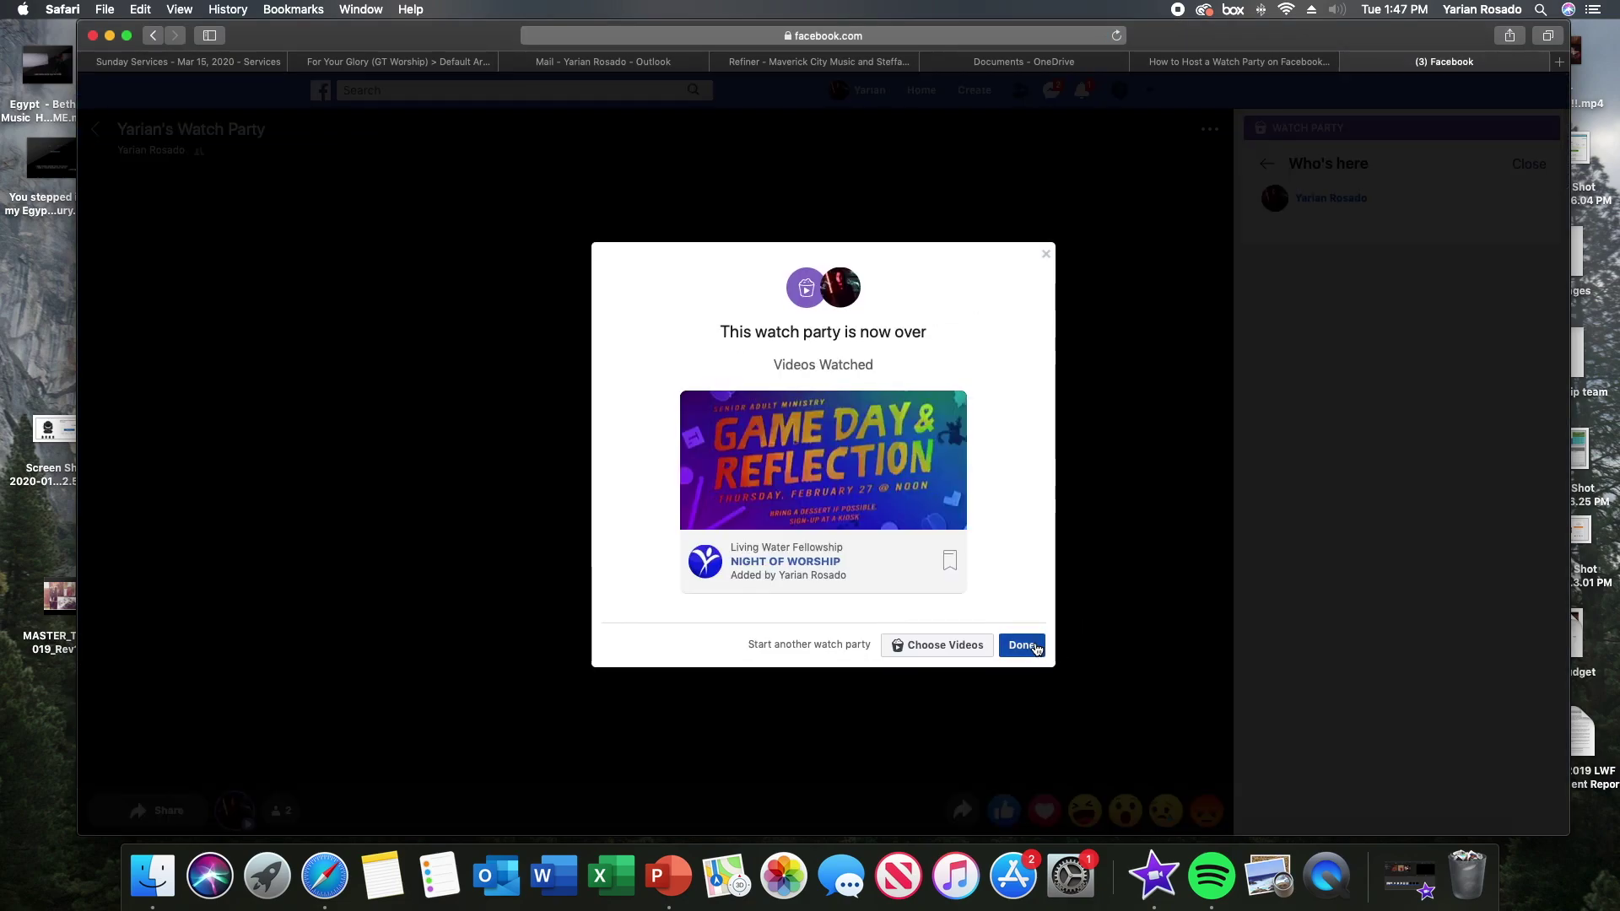
pyautogui.click(1023, 646)
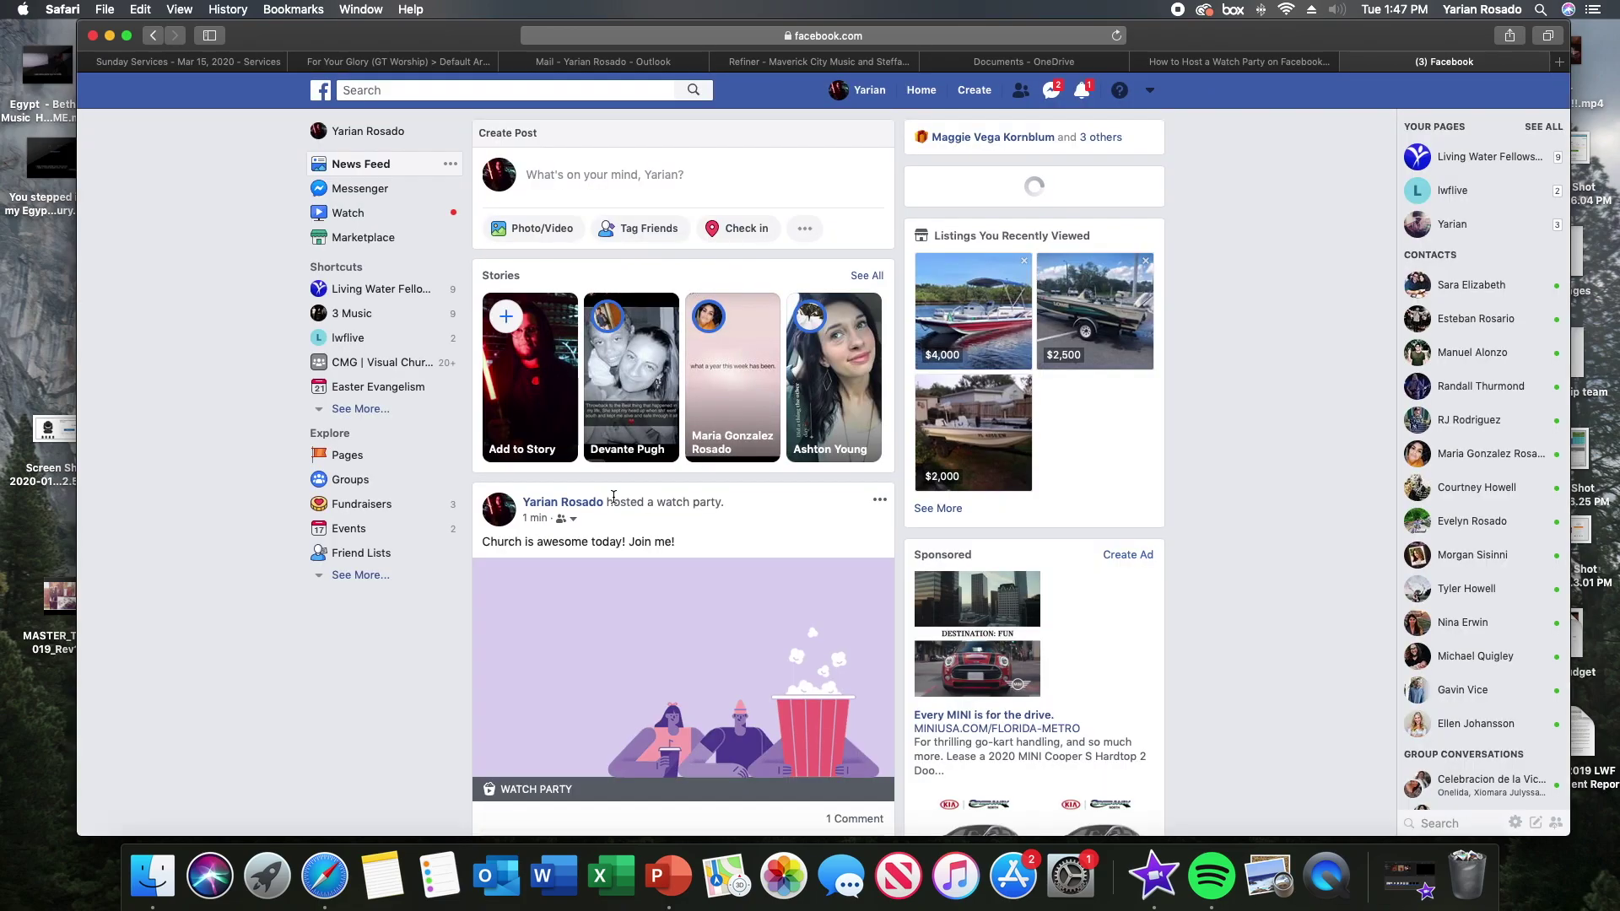
pyautogui.scroll(-1, 557, 507)
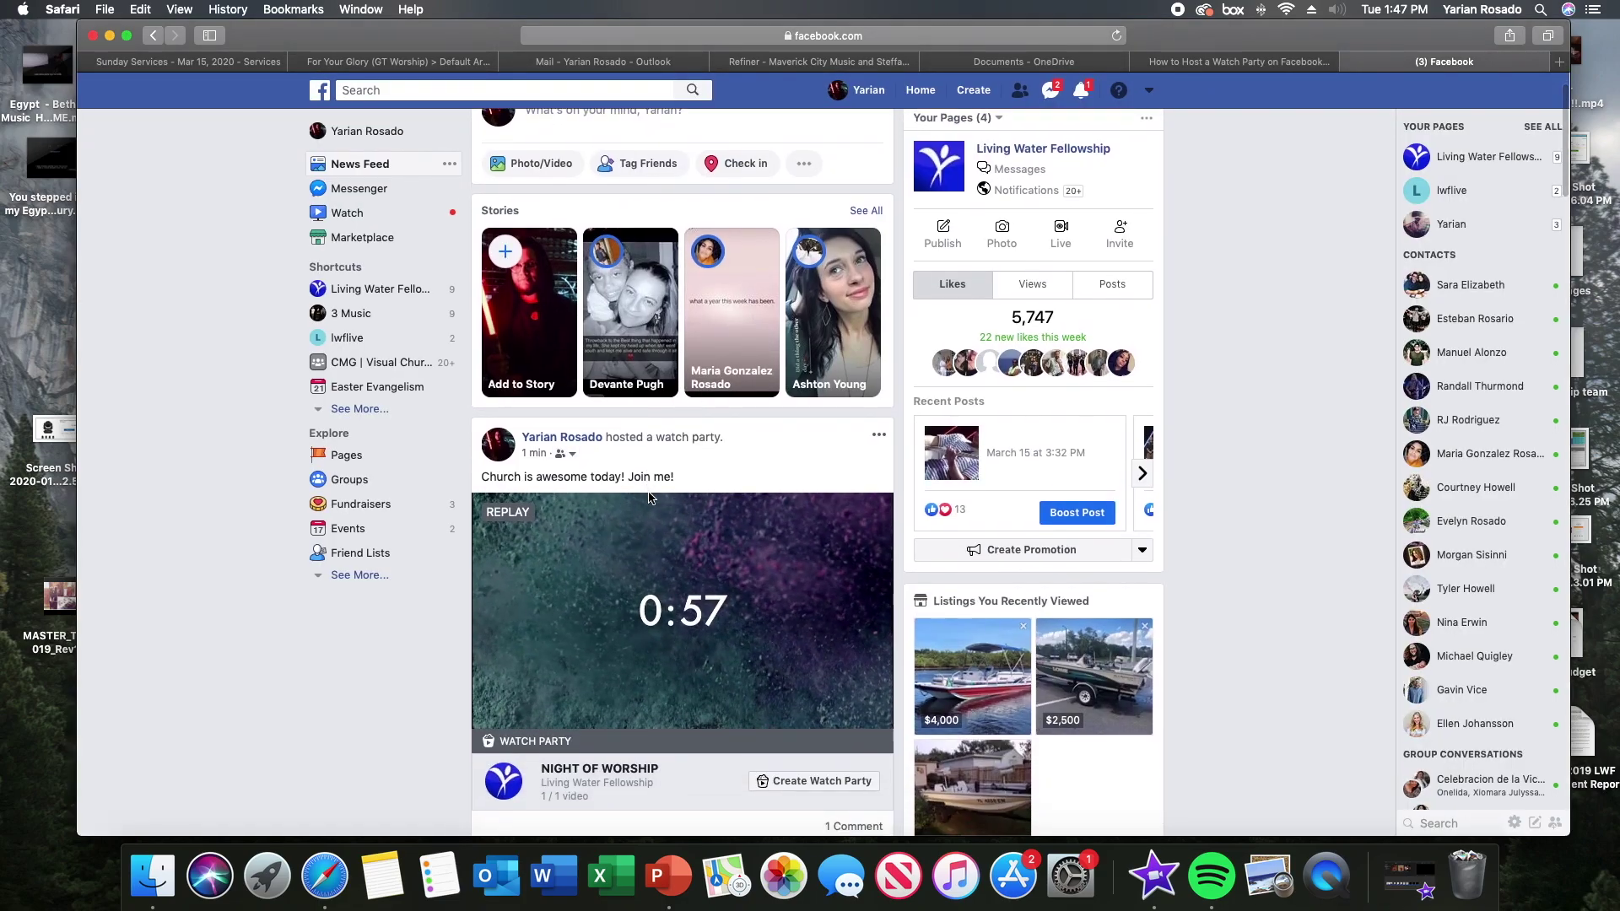